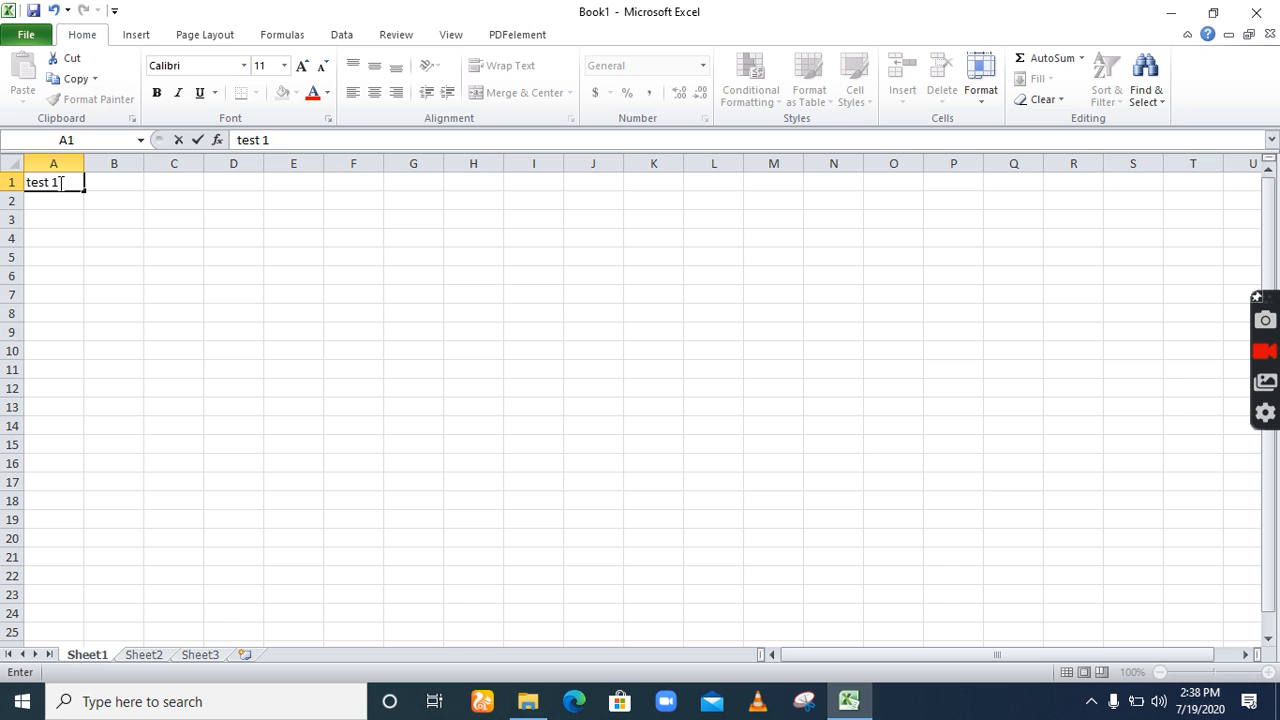
Enter the headers "test 2" in B1 and "total" in C1.
key("Tab")
type("tes")
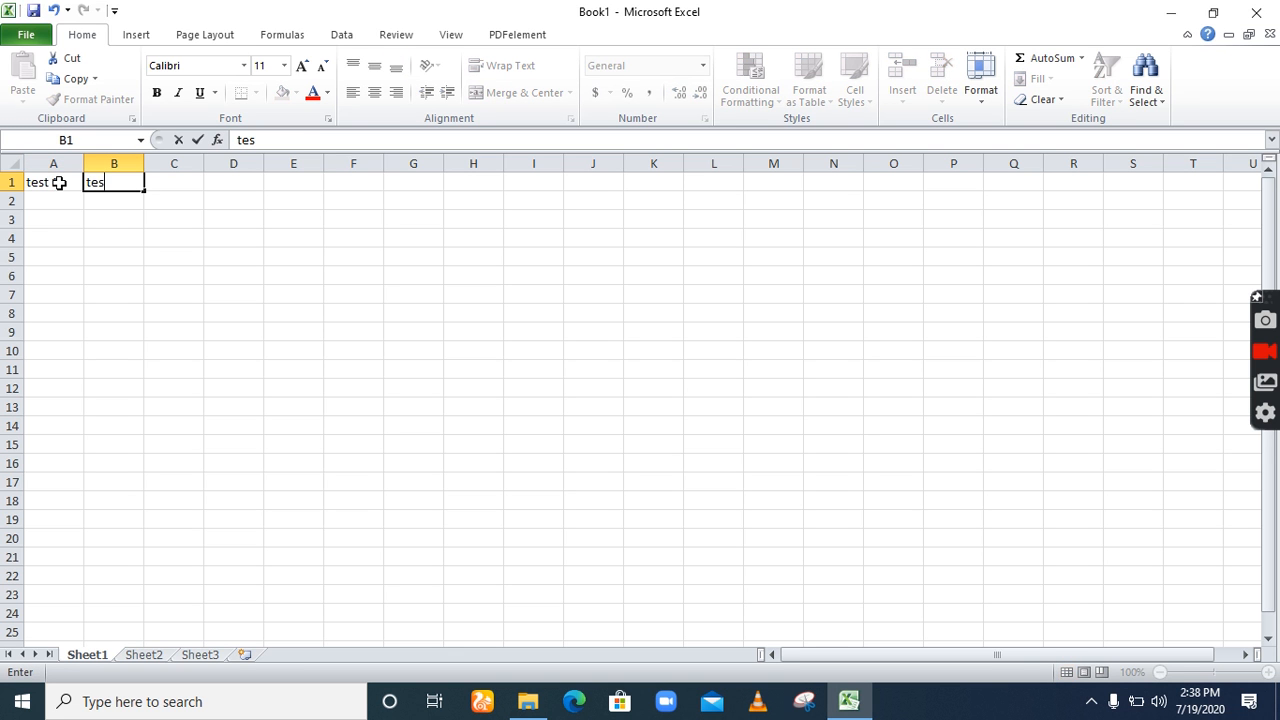
type("t 2")
key("Tab")
type("ot")
key("BackSpace")
key("BackSpace")
type("total")
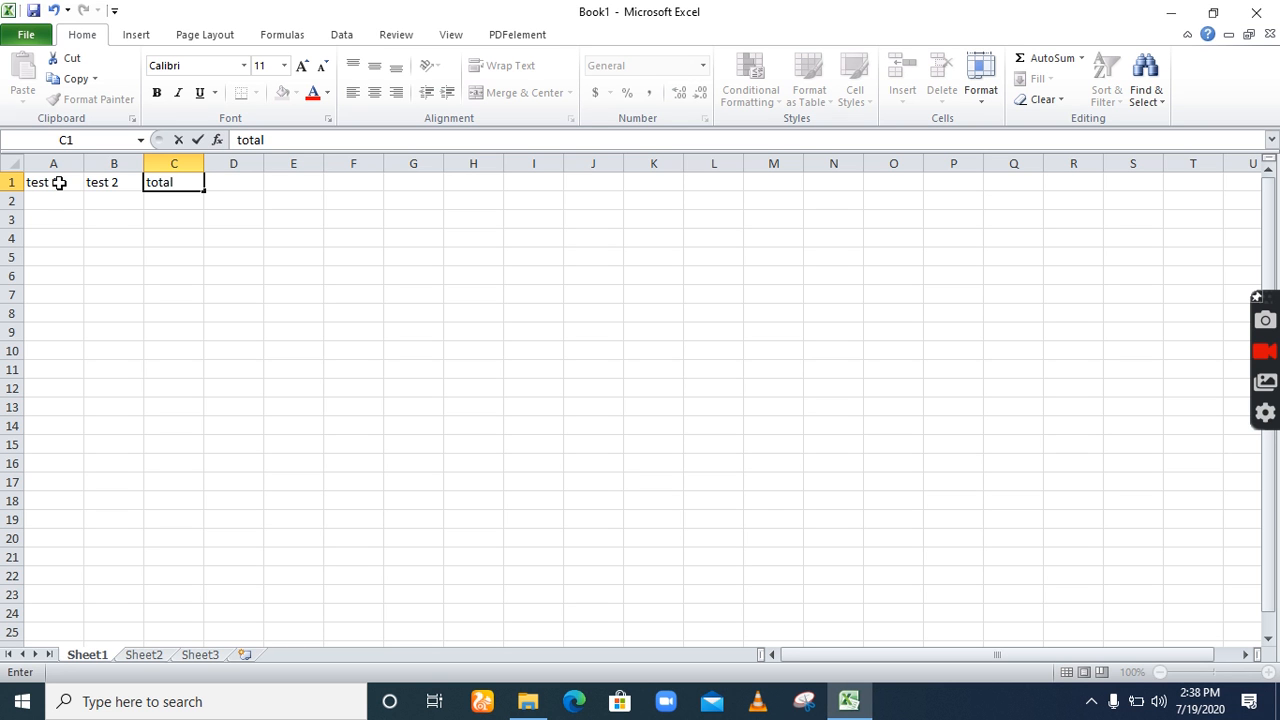
Fill in the scores below the headers, with 60 in A2 and 50 in B2.
left_click(48, 202)
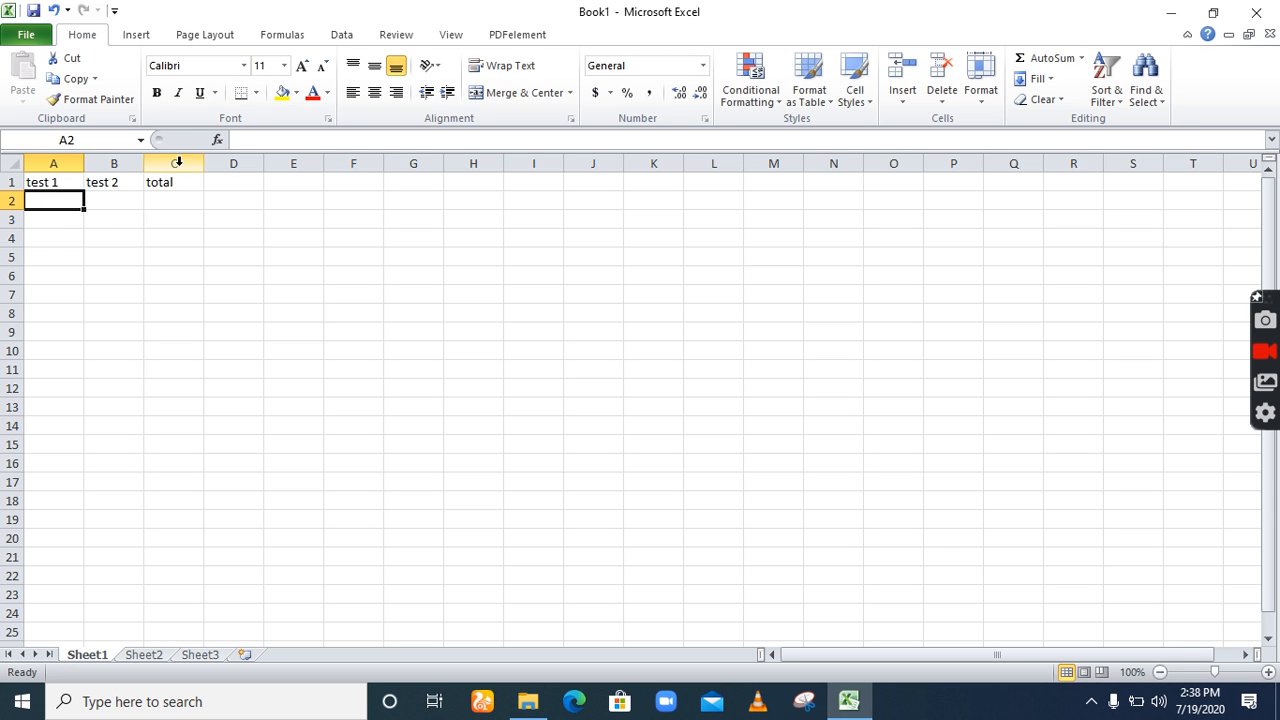
left_click(168, 202)
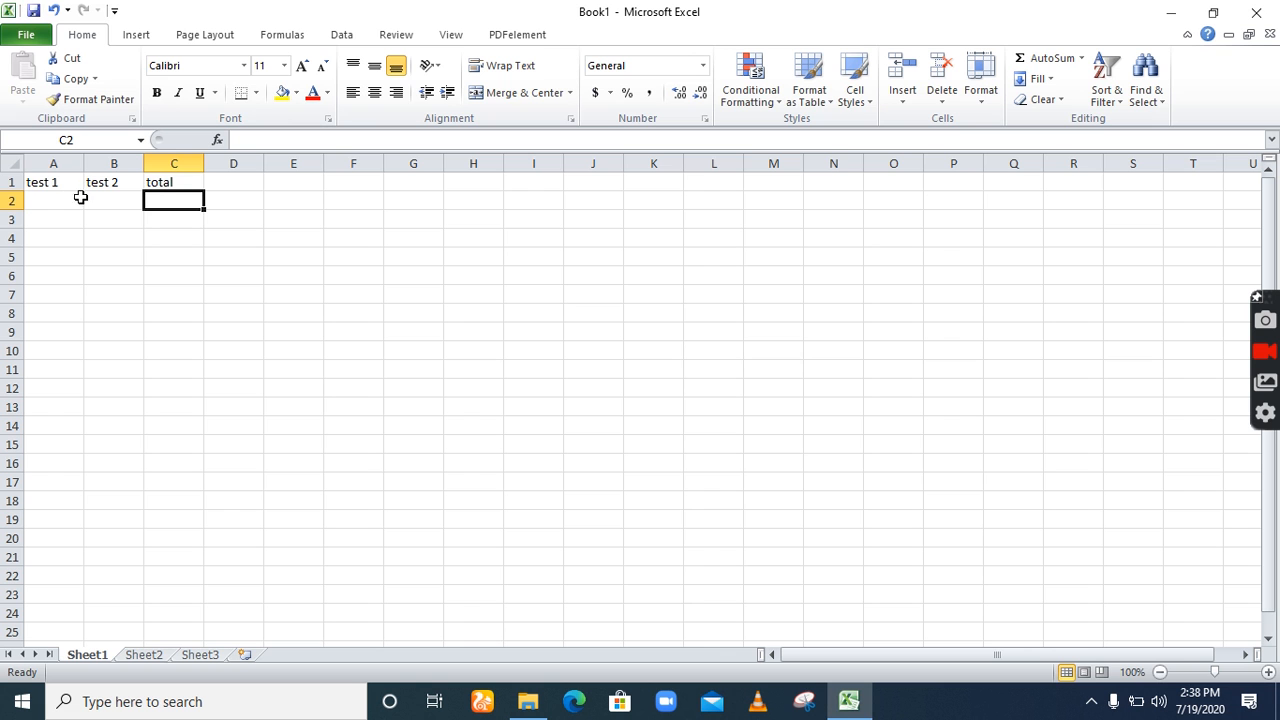
left_click(49, 203)
type("60")
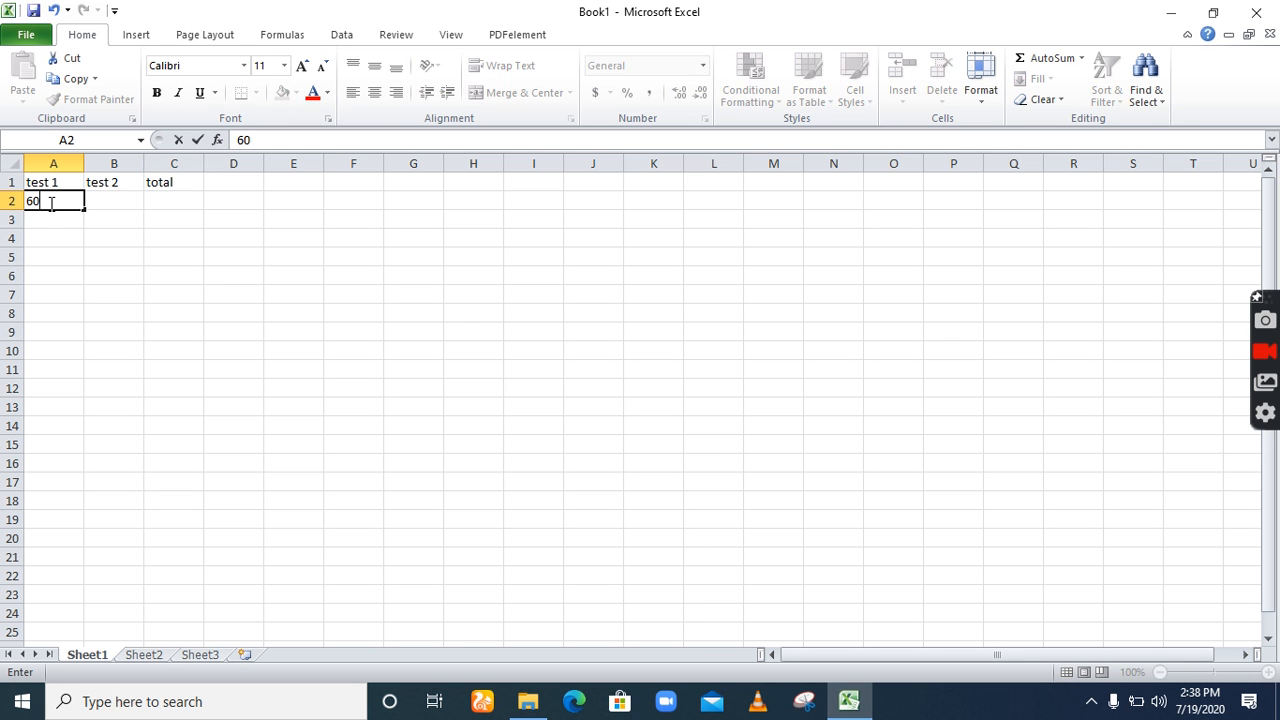
key("Tab")
type("50")
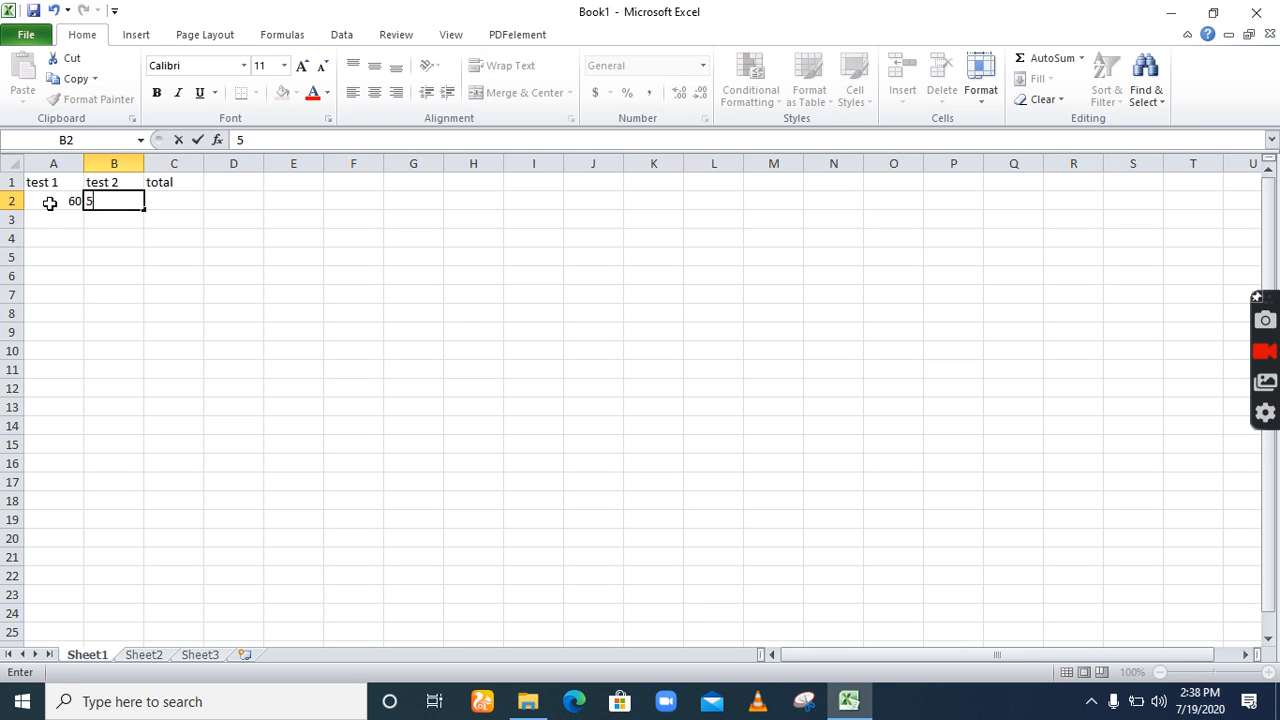
Calculate the total in C2 with a SUM formula over the range A2:B2.
left_click(172, 201)
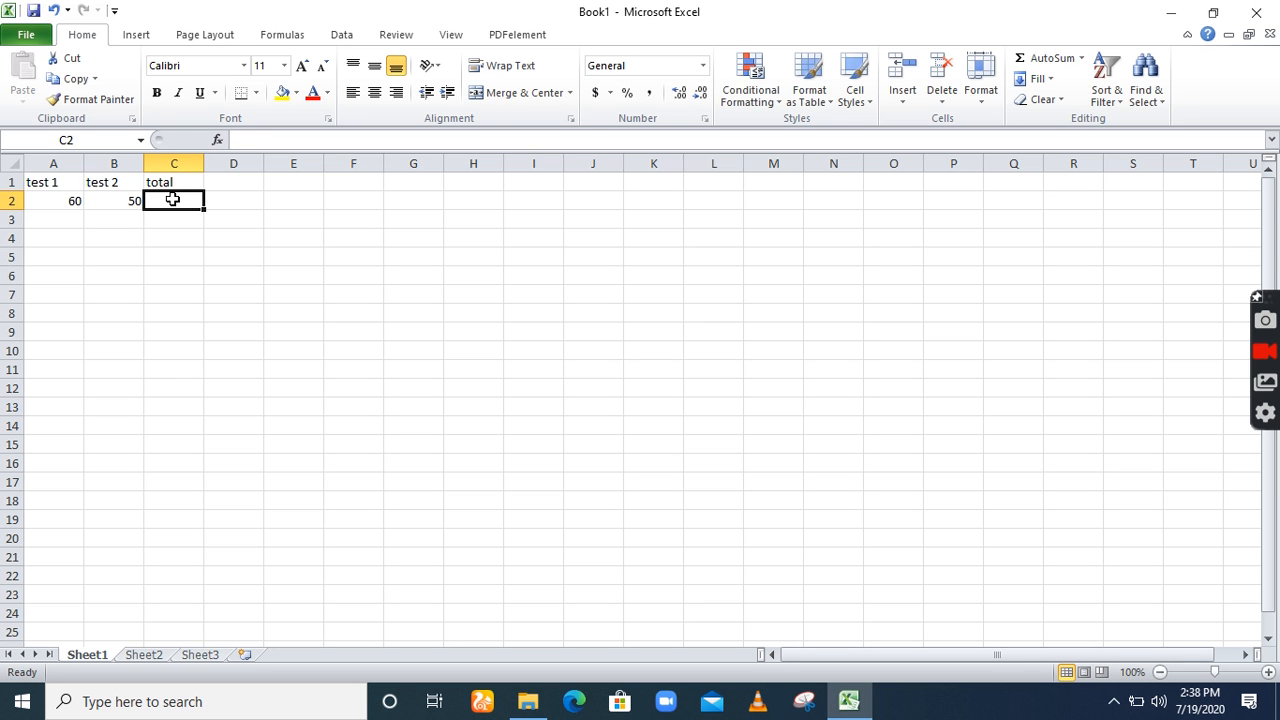
type("=")
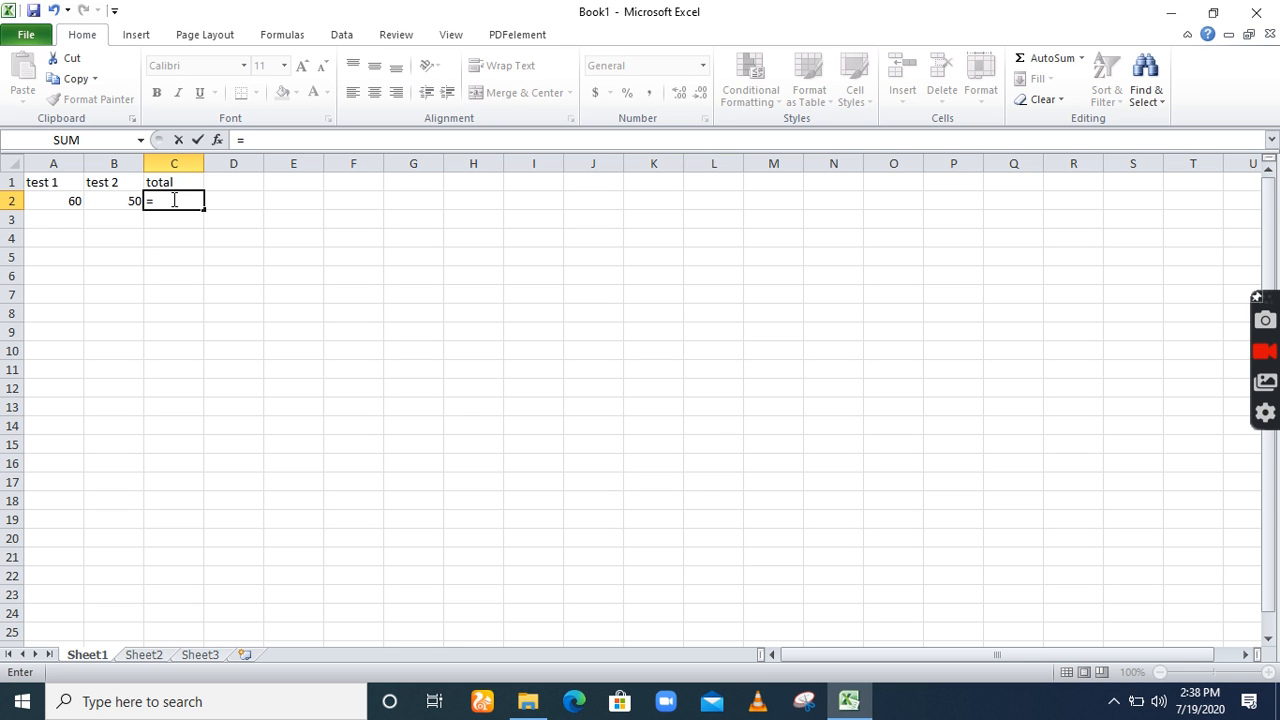
type("su")
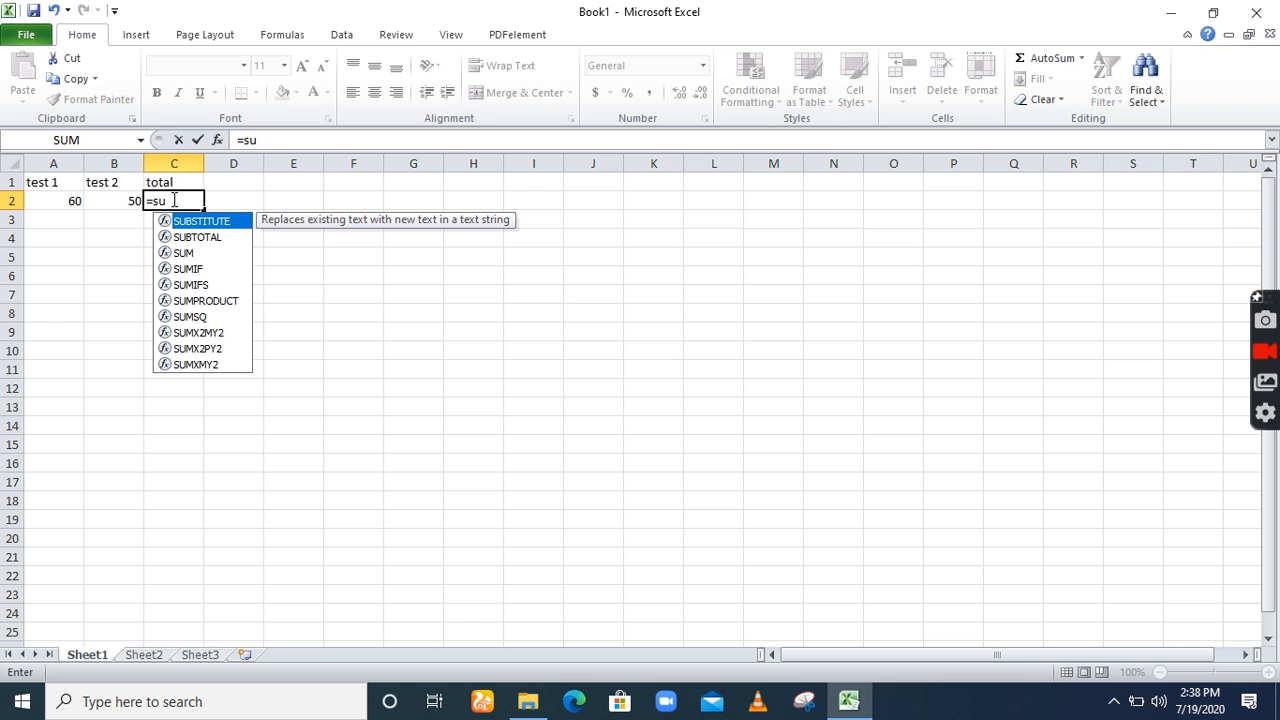
type("m")
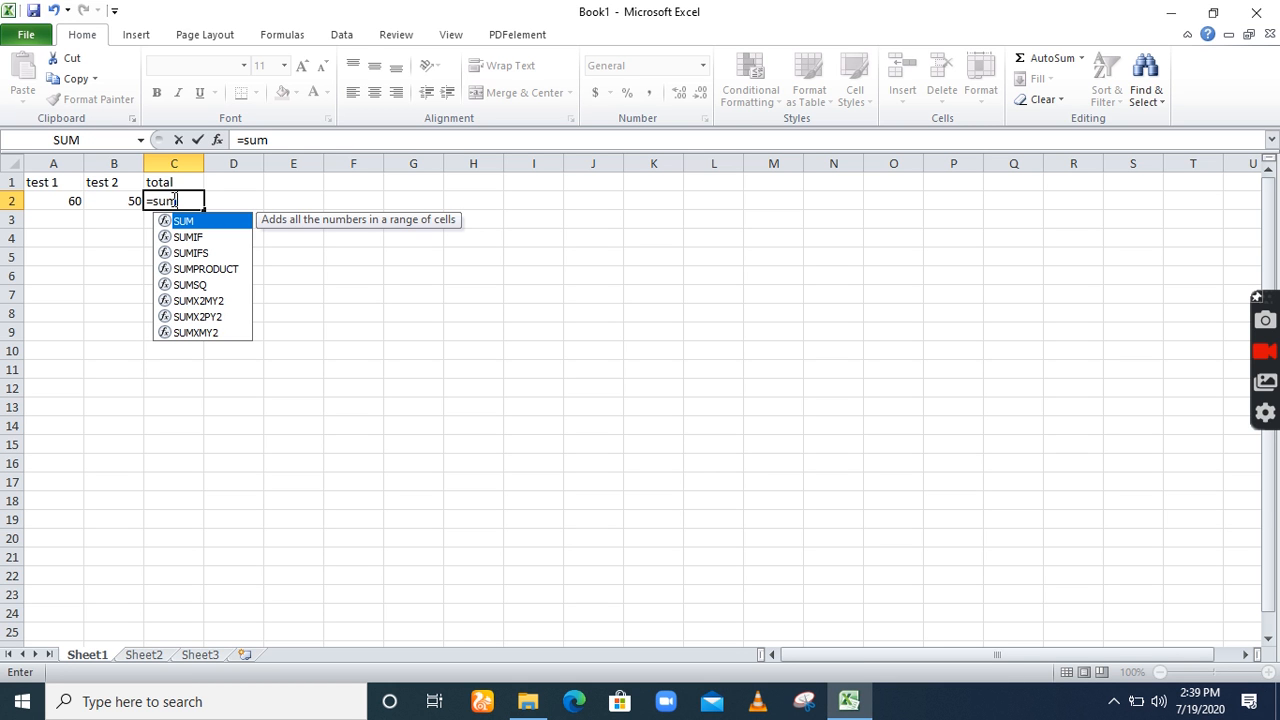
type("(")
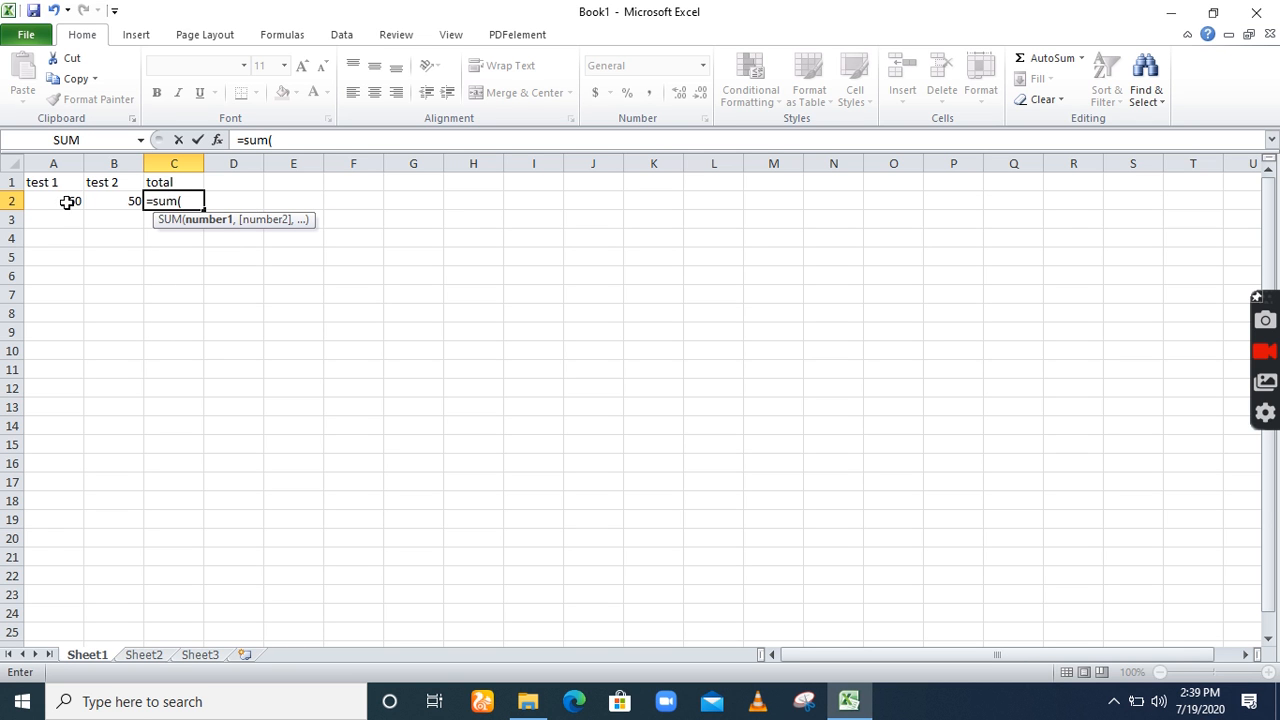
left_click(48, 201)
left_click_drag(55, 201, 115, 202)
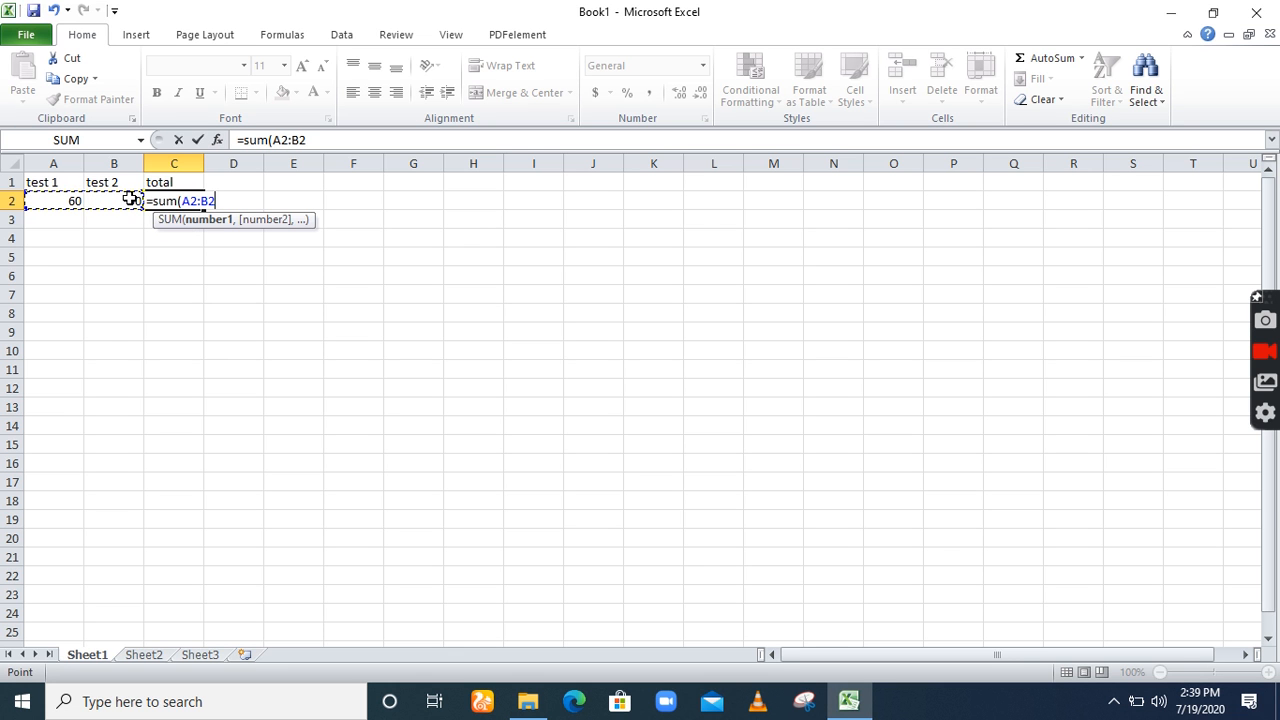
type(")")
key("Return")
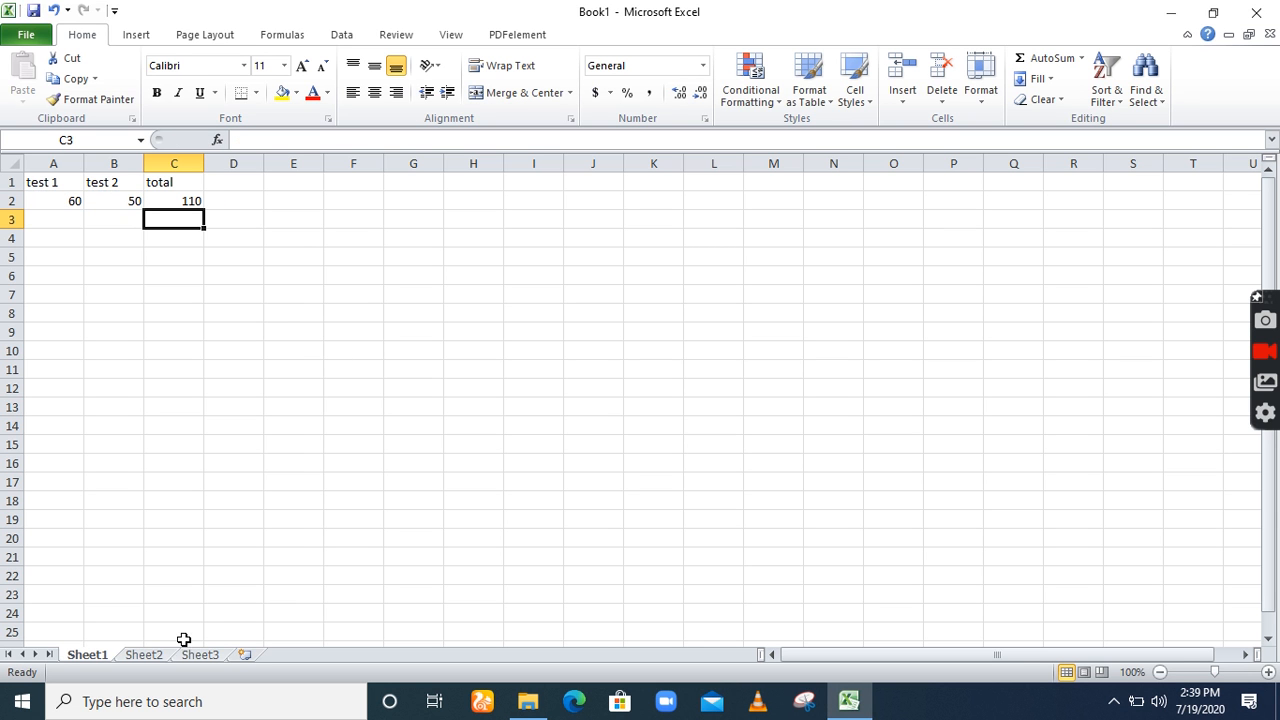
On Sheet2, enter the headers "item", "qty" and "amount" in A1, B1 and C1.
left_click(155, 656)
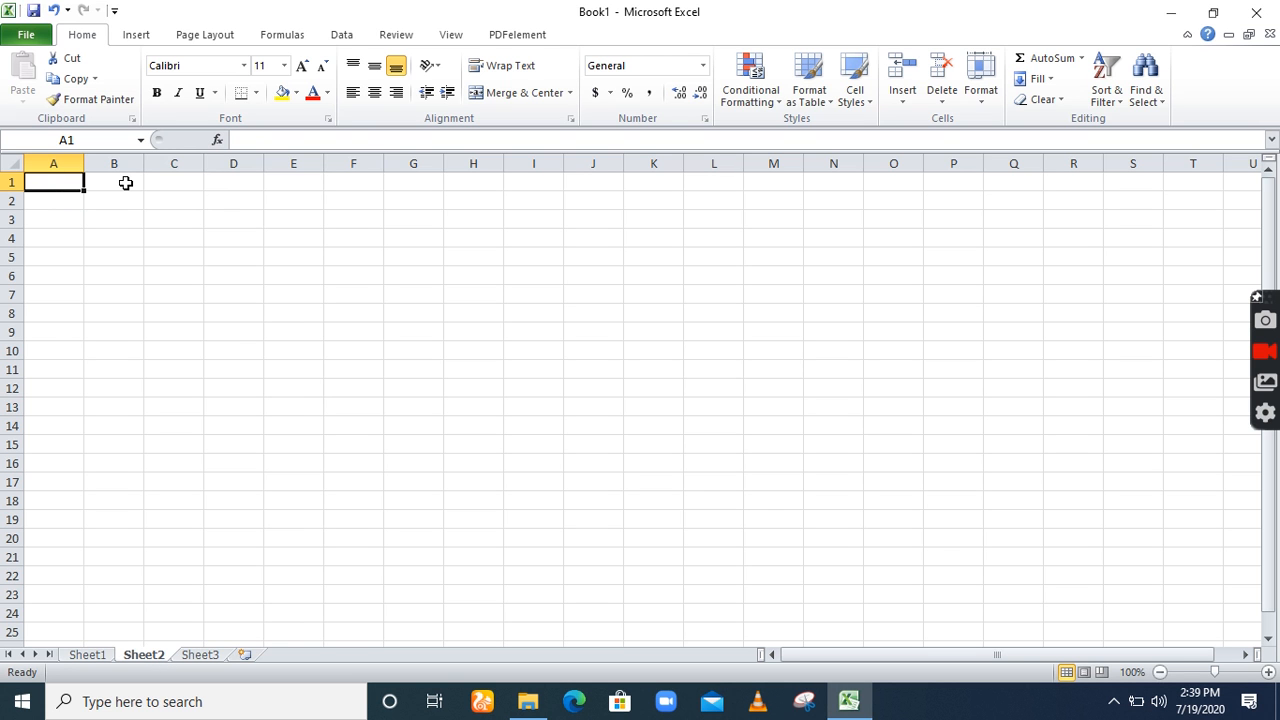
type("item")
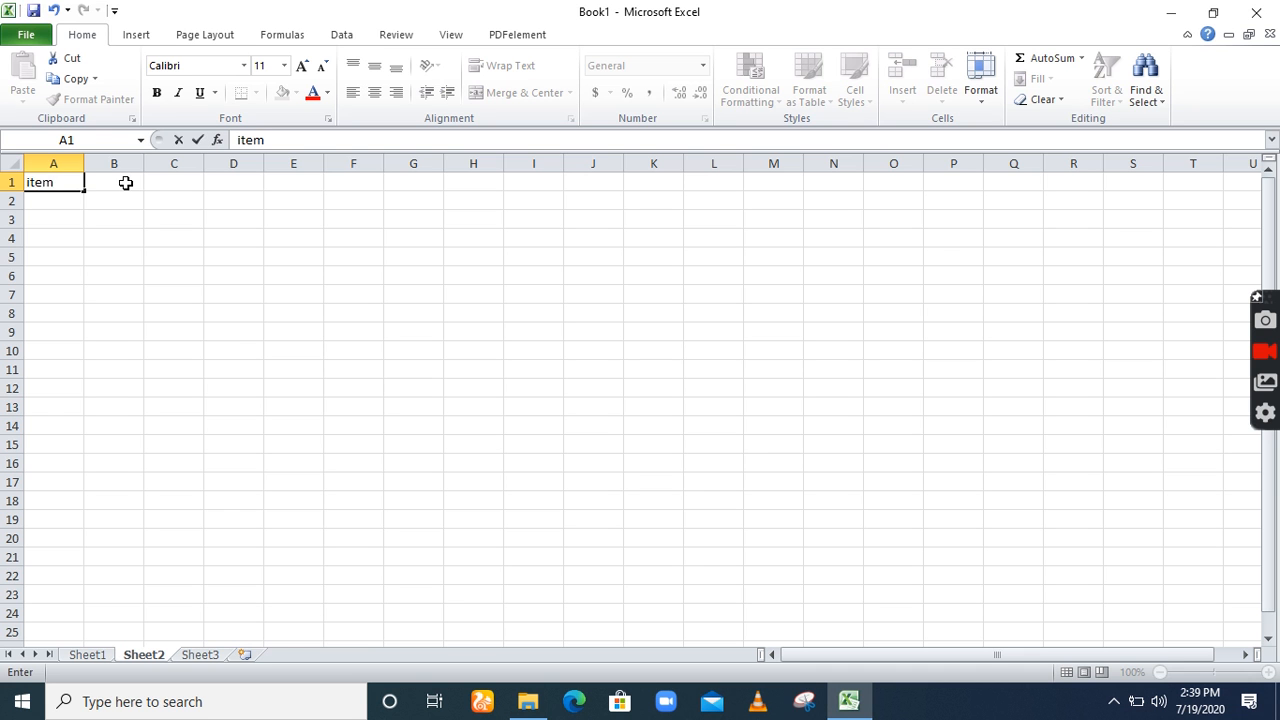
left_click(126, 183)
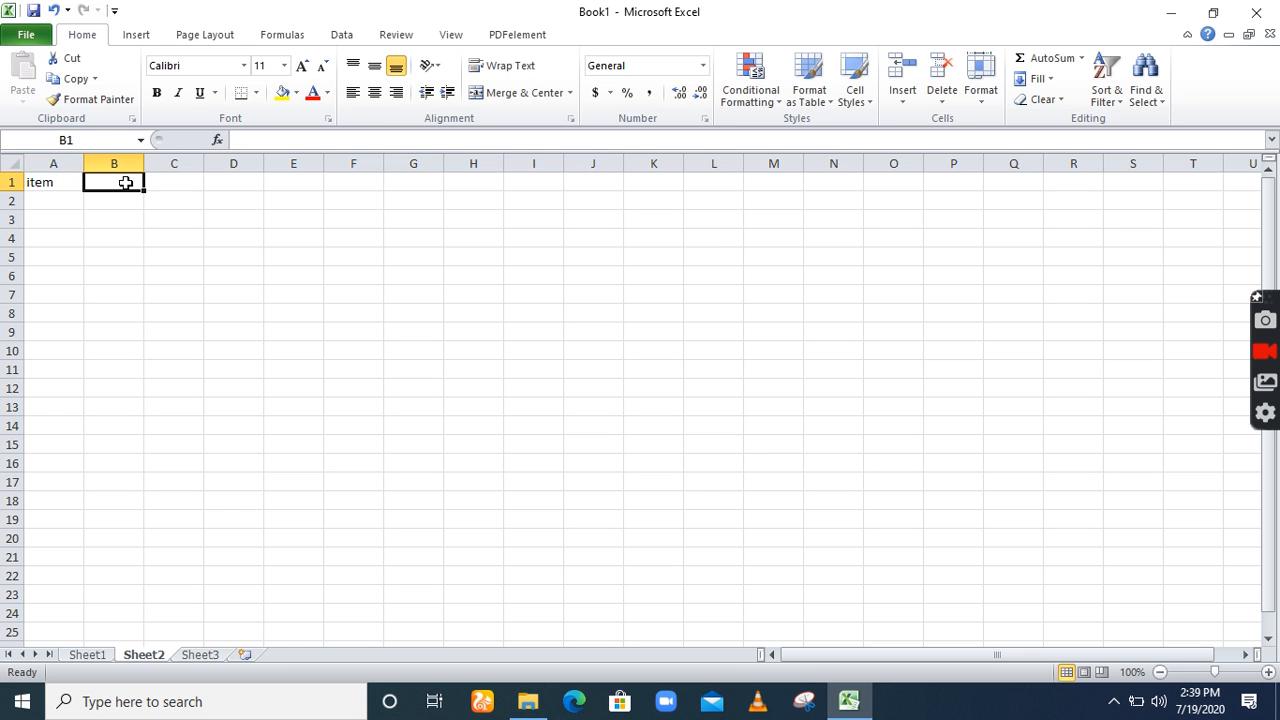
type("qty")
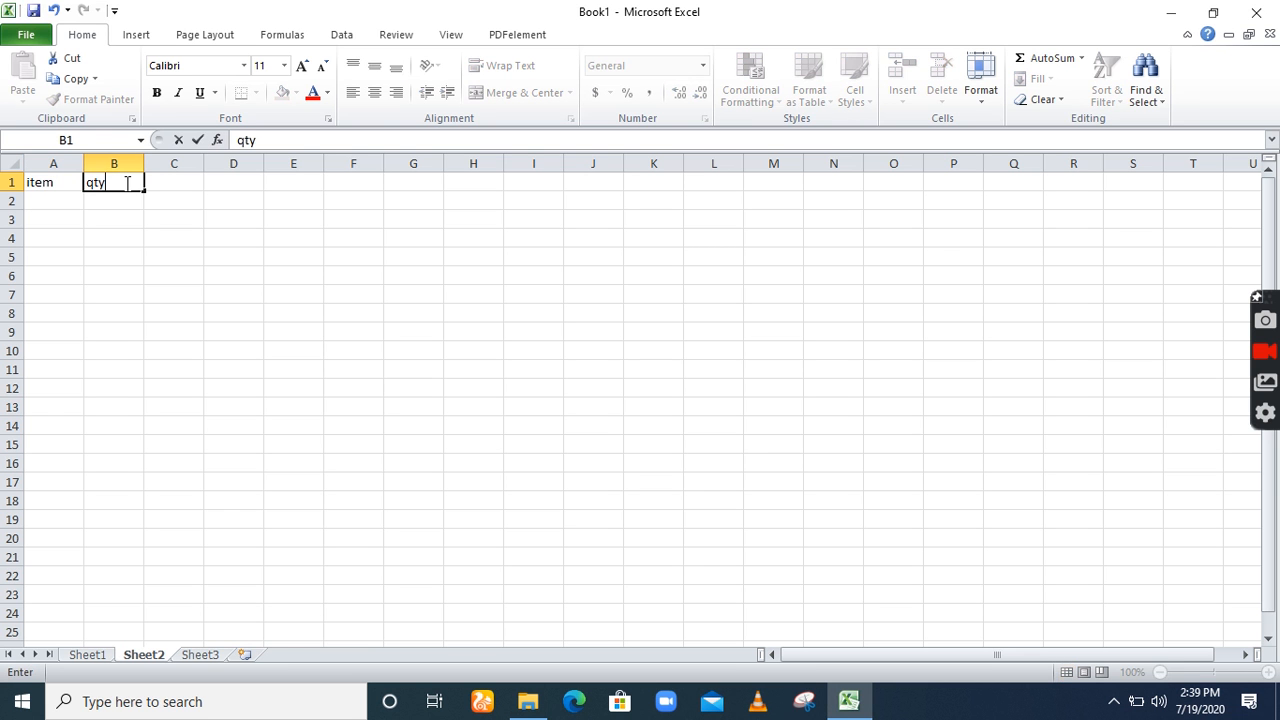
key("Tab")
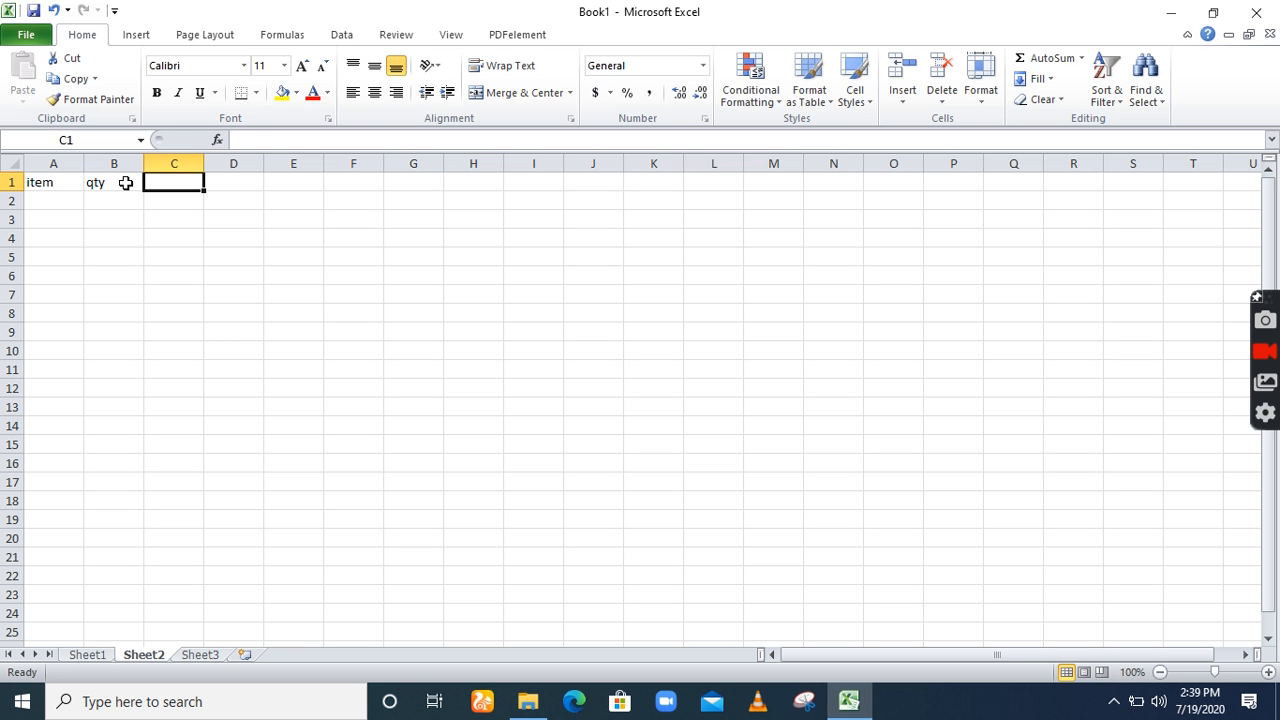
type("amount")
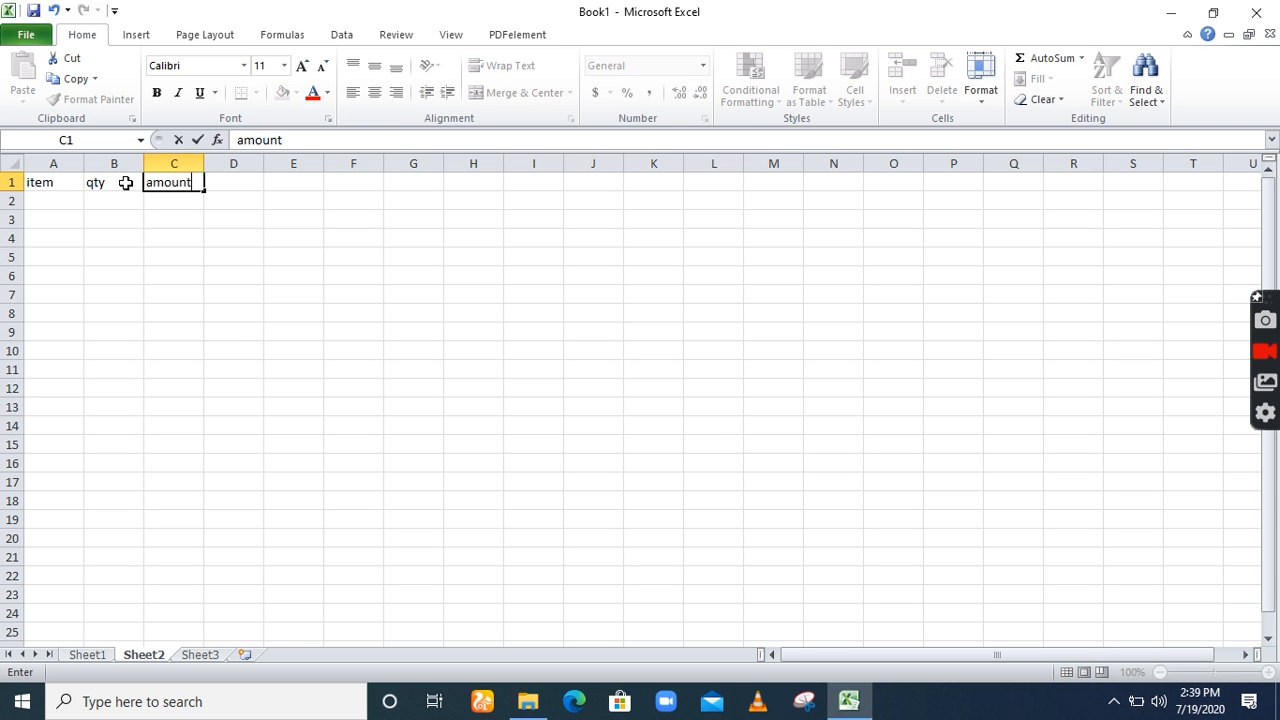
key("Return")
List the items "flash disk" in A2 and "computer" in A3.
key("Left")
key("Left")
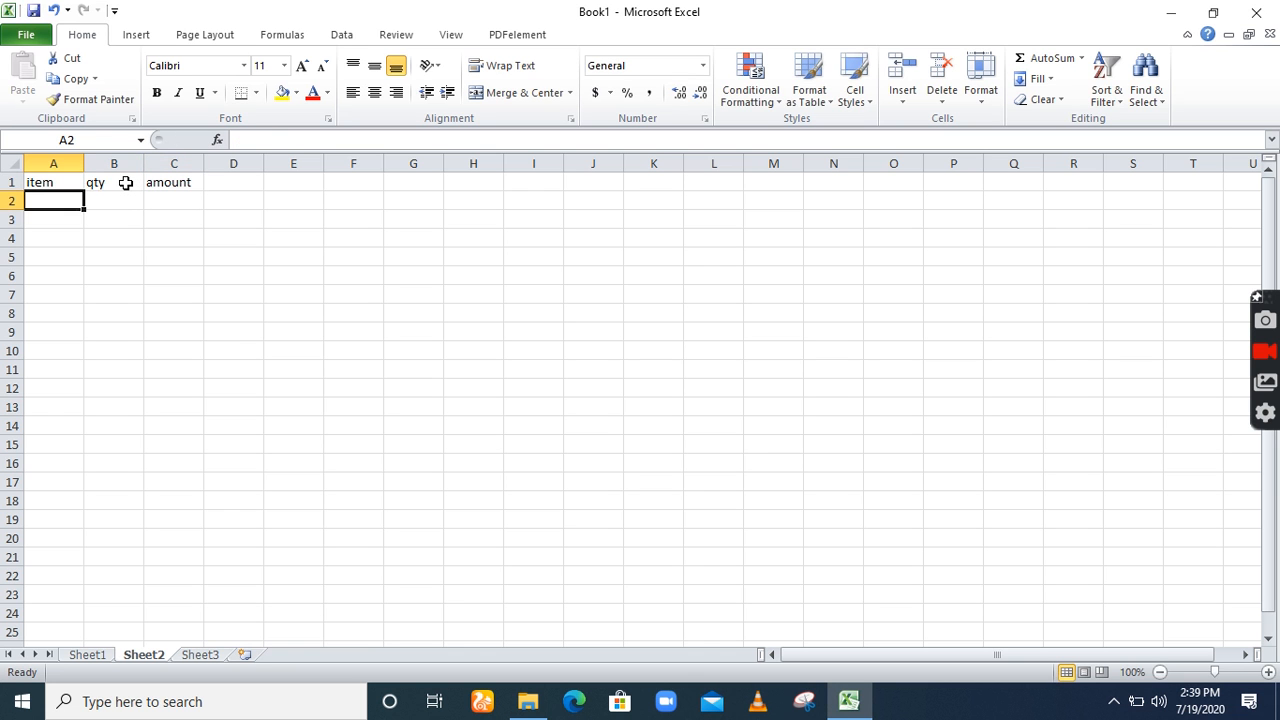
type("flas")
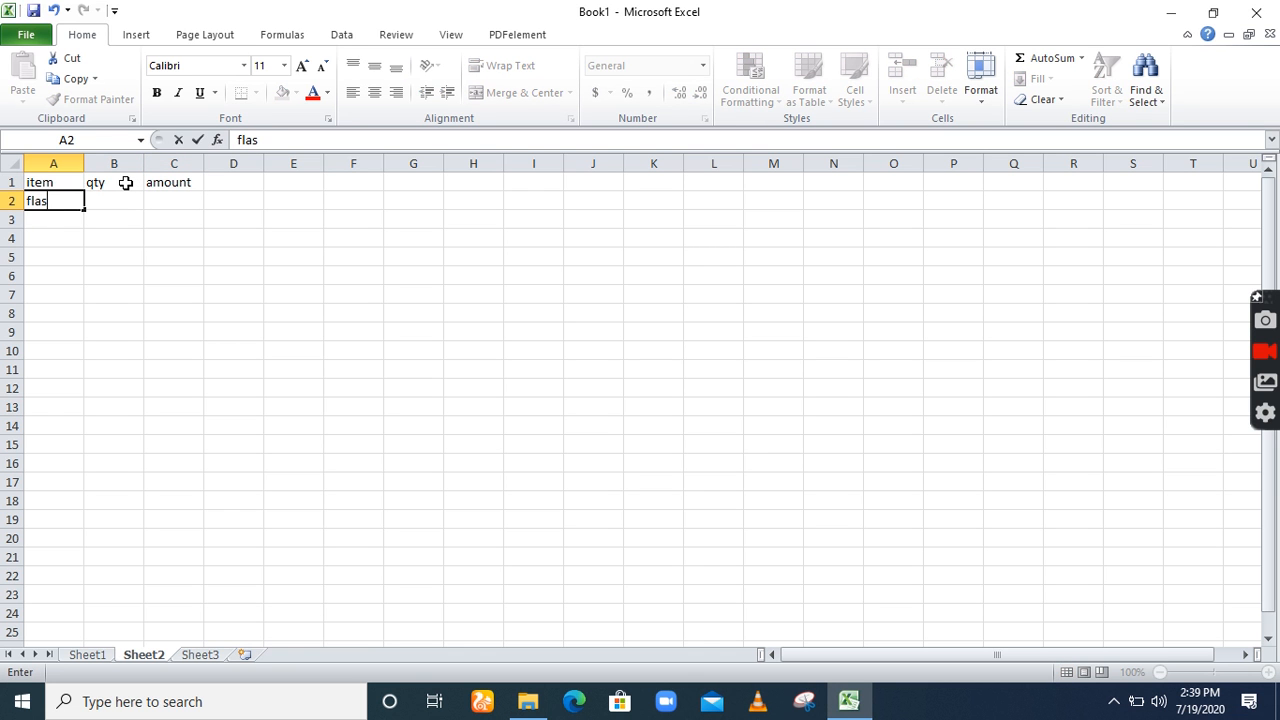
type("h disk")
key("Return")
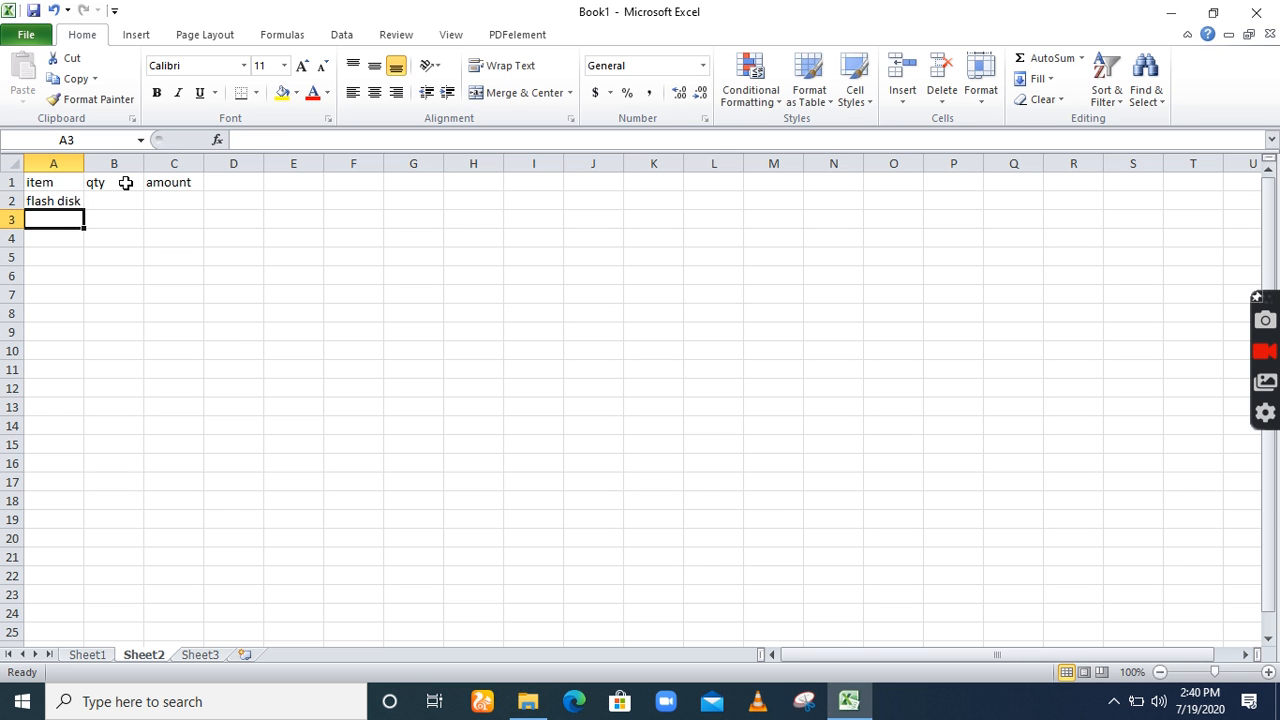
type("computer")
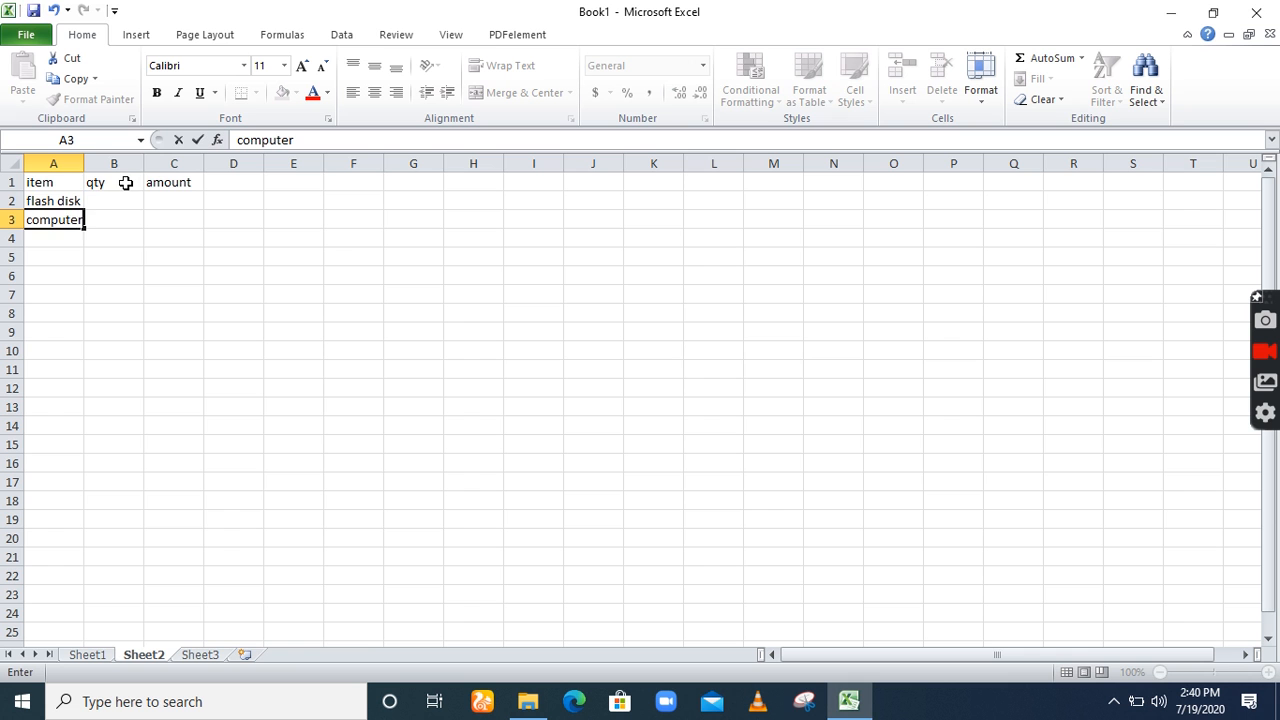
Enter a quantity of 2 for both the flash disk and the computer in B2 and B3.
left_click(124, 197)
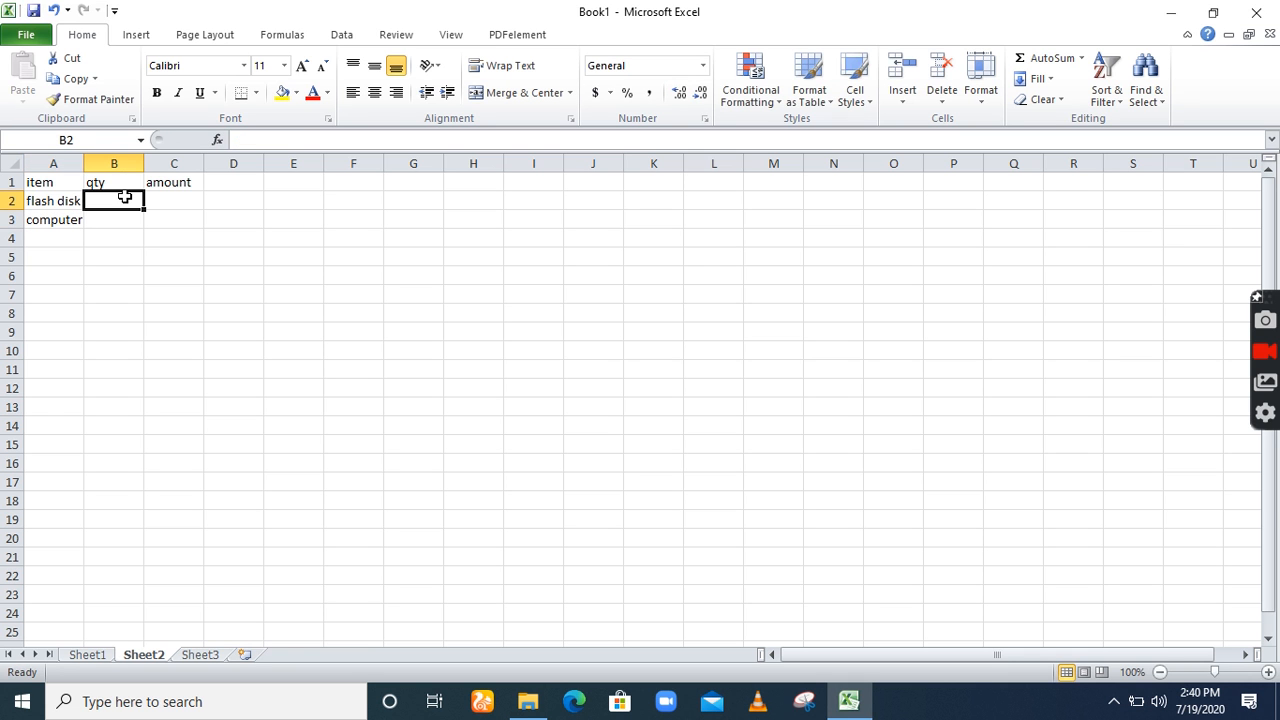
type("2")
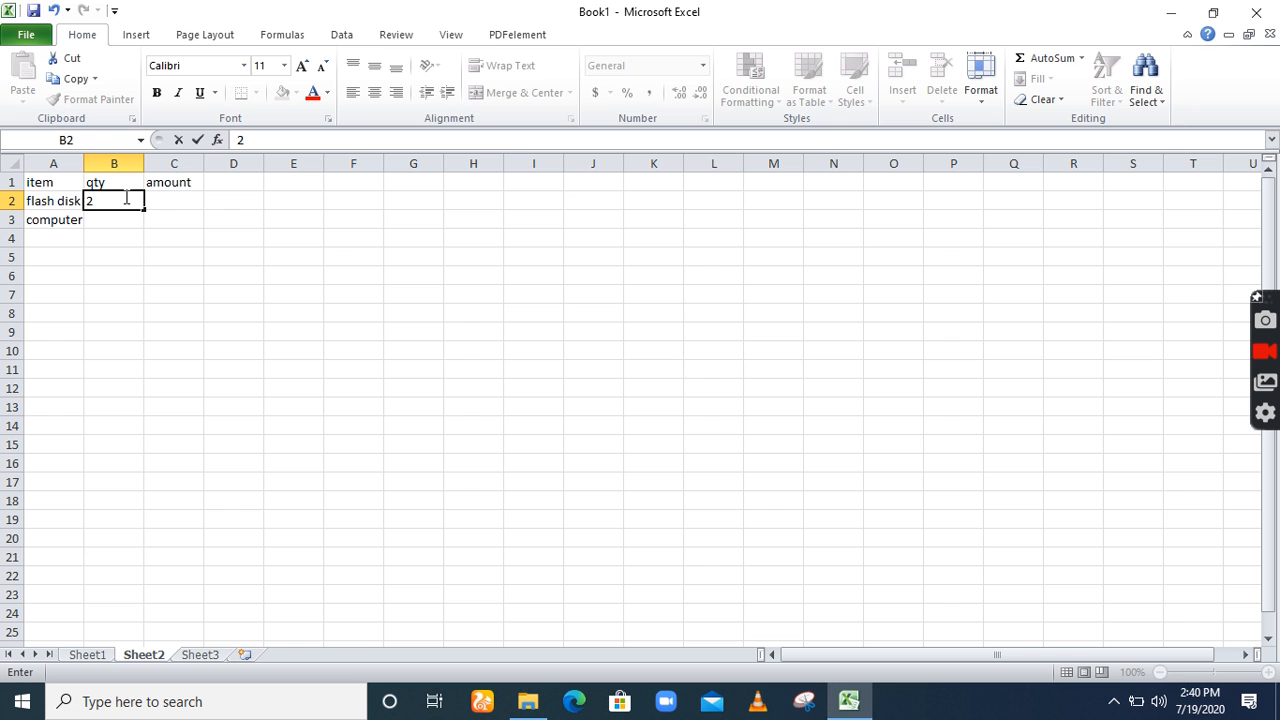
key("Return")
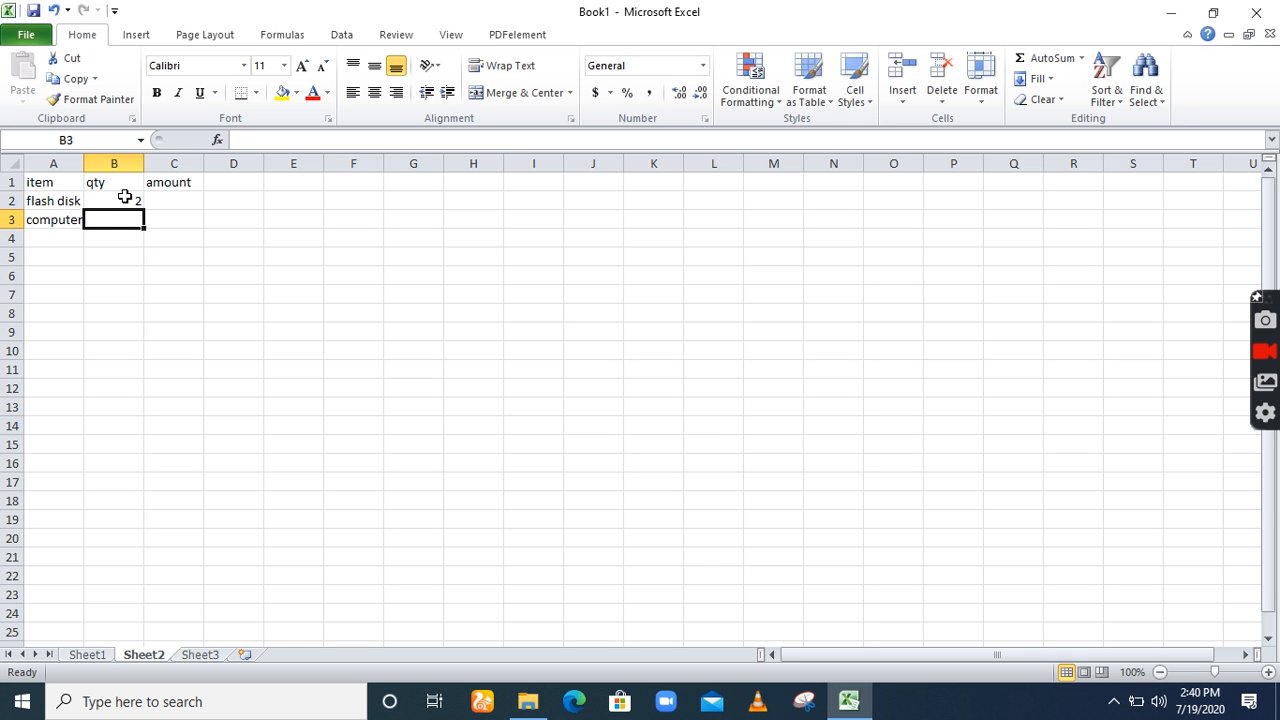
type("3")
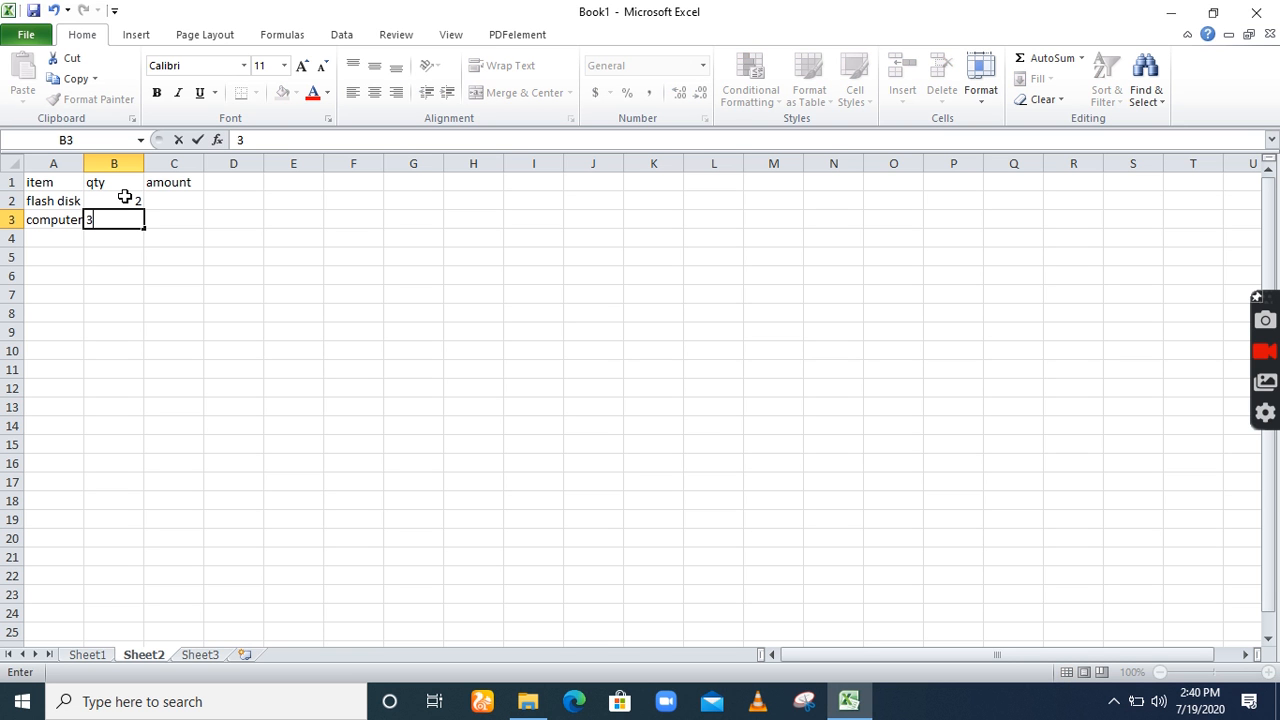
key("BackSpace")
type("2")
left_click(163, 201)
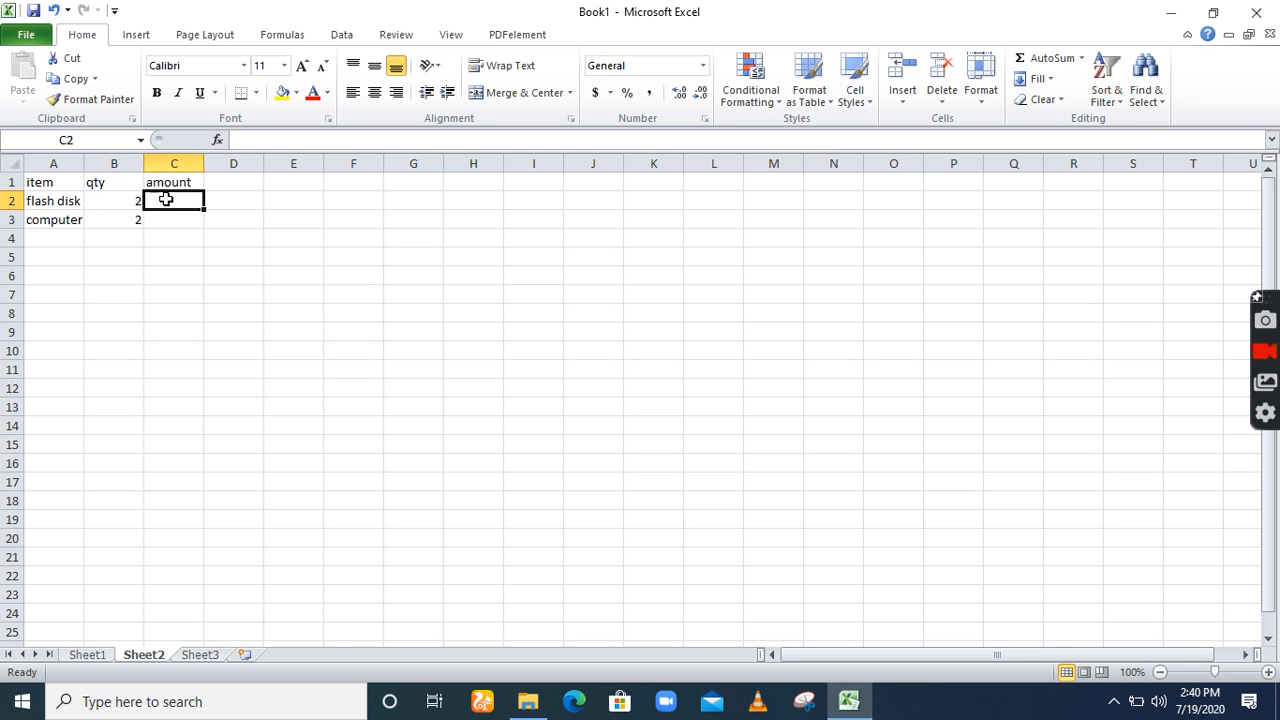
Replace the "amount" header in C1 with "unit price", correcting any misspelling in the cell.
left_click(175, 183)
key("BackSpace")
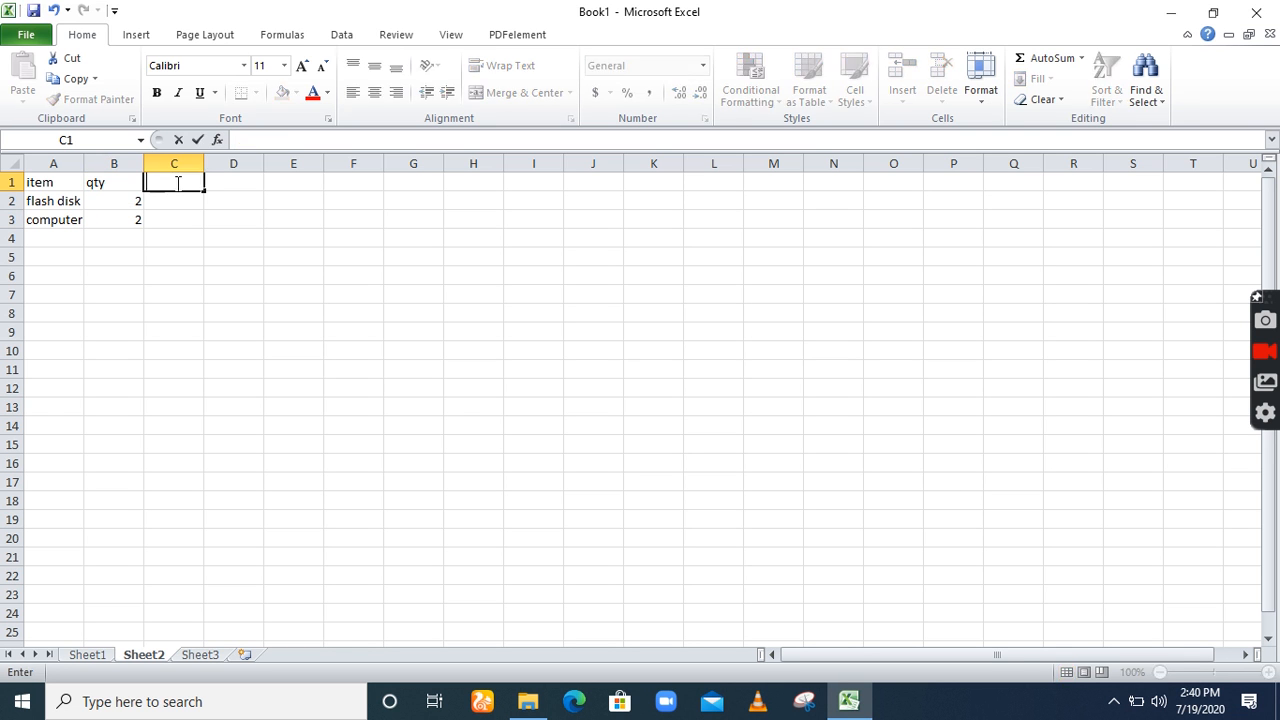
type("unit proice")
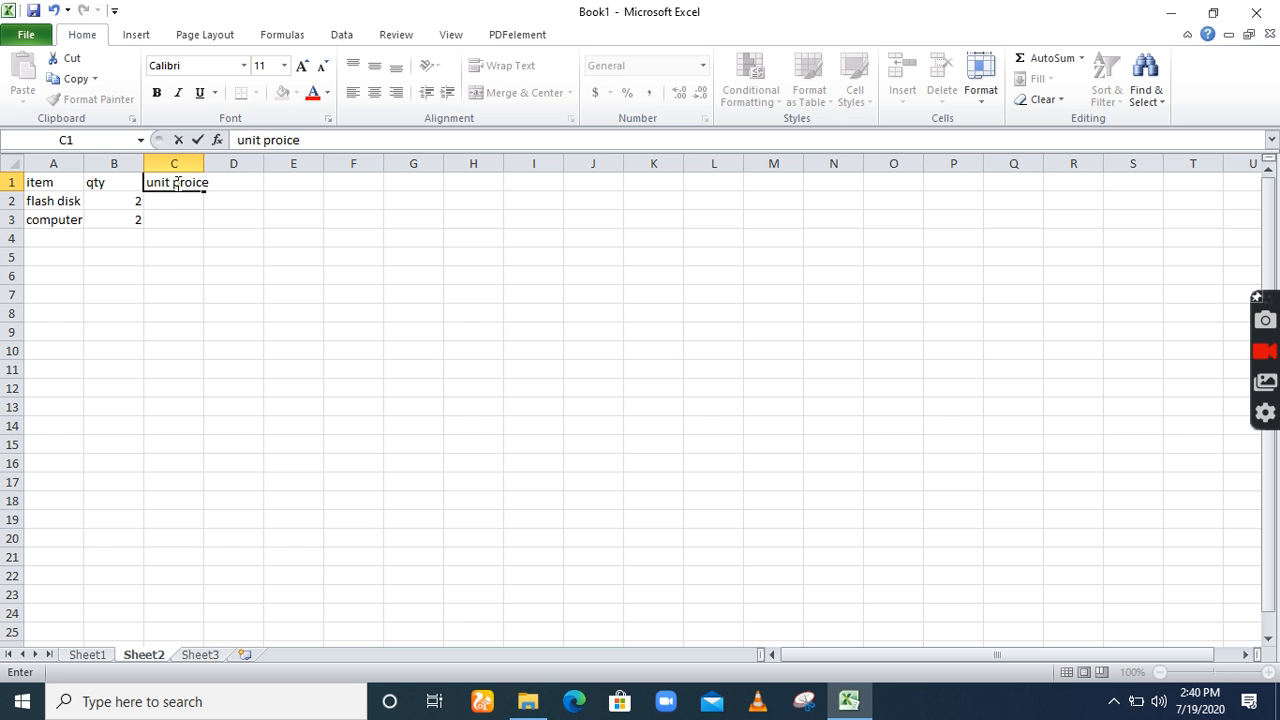
type("\\")
key("BackSpace")
left_click(238, 180)
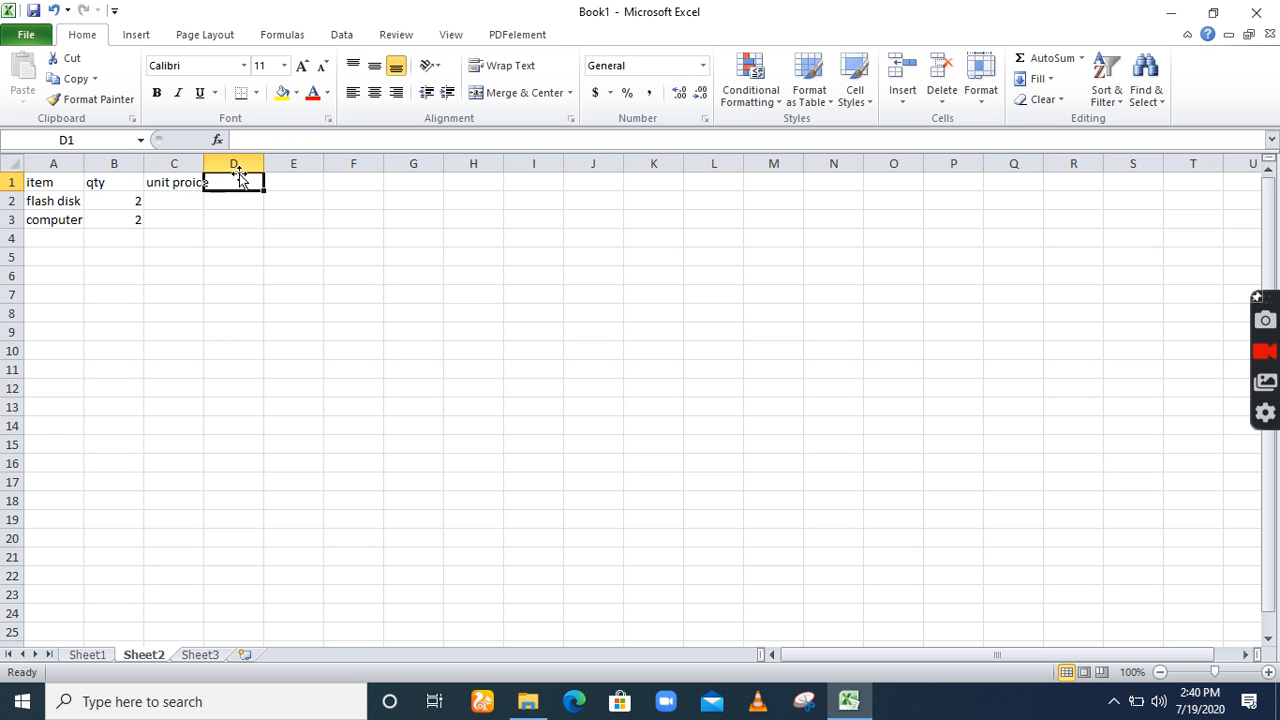
left_click(174, 183)
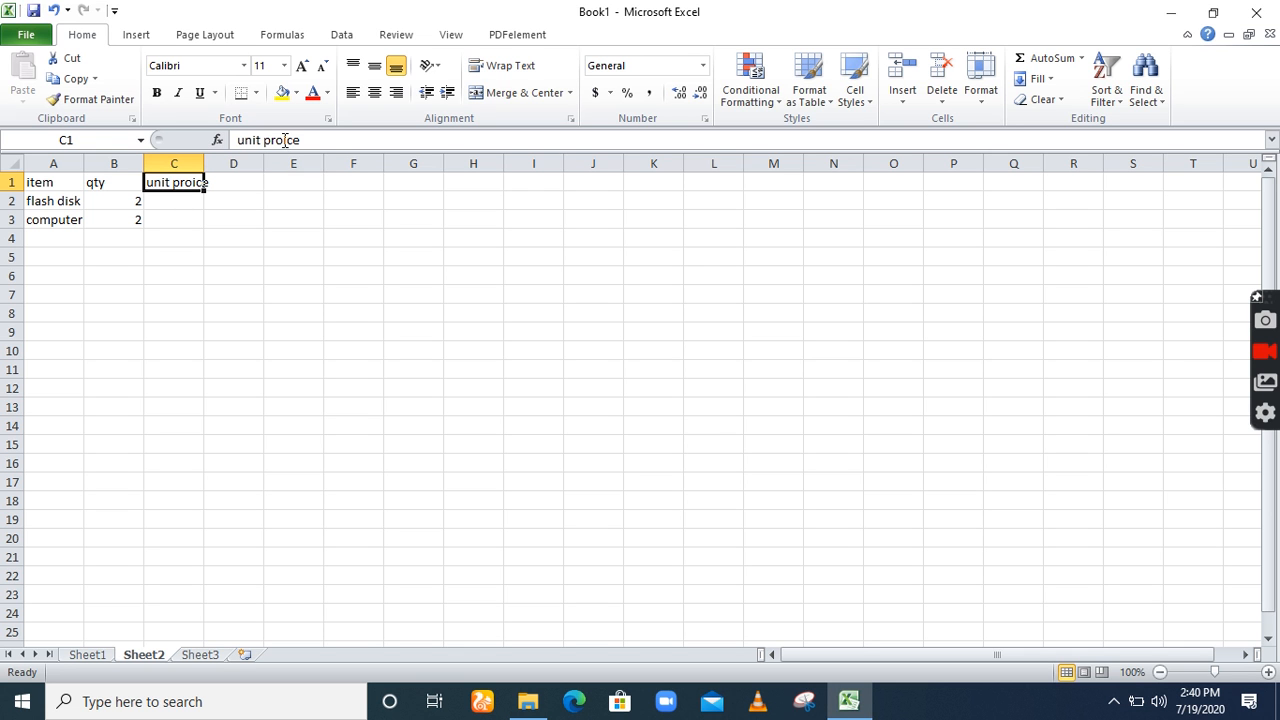
left_click(301, 139)
key("BackSpace")
key("BackSpace")
key("BackSpace")
key("BackSpace")
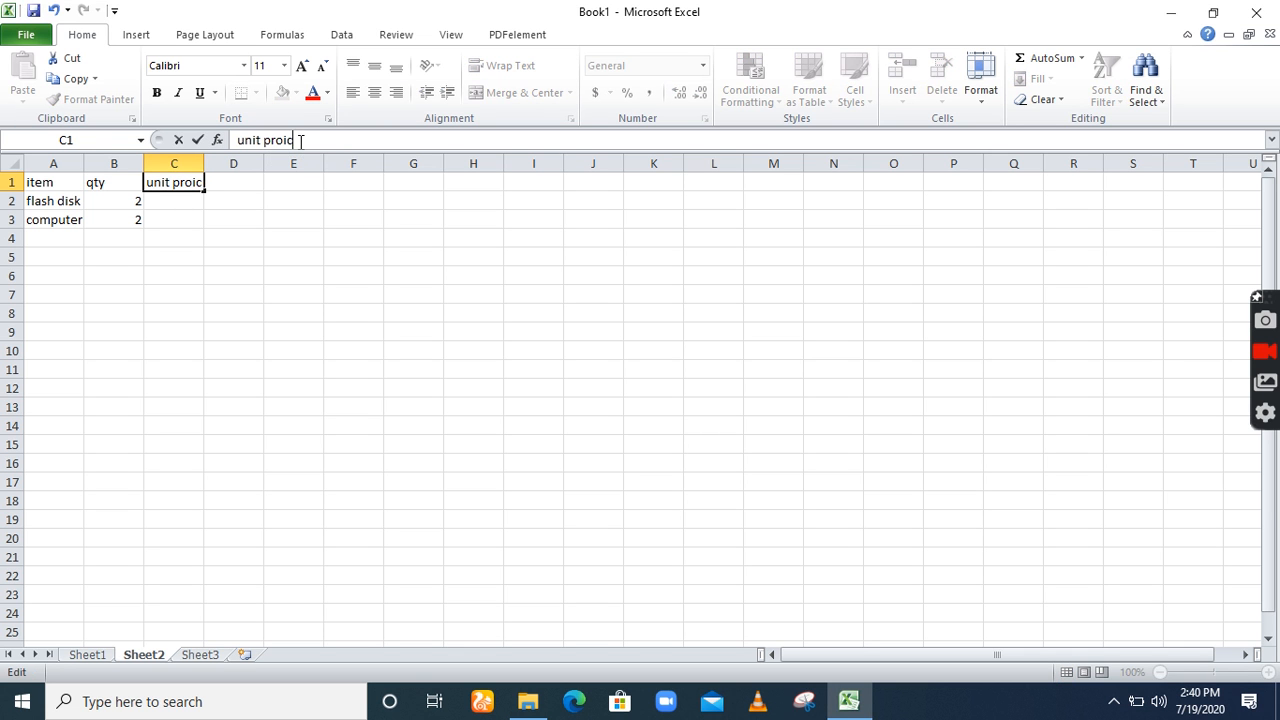
type("i")
type("ve")
key("BackSpace")
key("BackSpace")
type("ce")
left_click(175, 201)
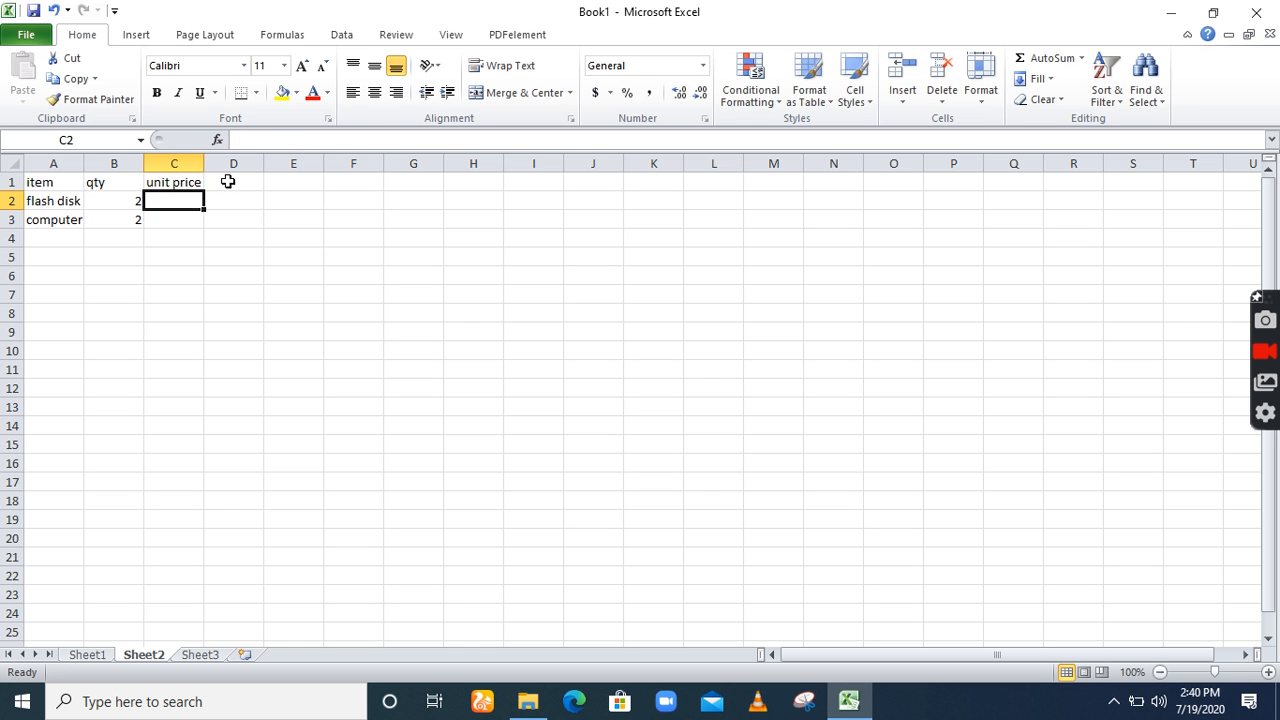
Add the header "amount" in D1.
left_click(228, 181)
type("an")
key("BackSpace")
type("mount")
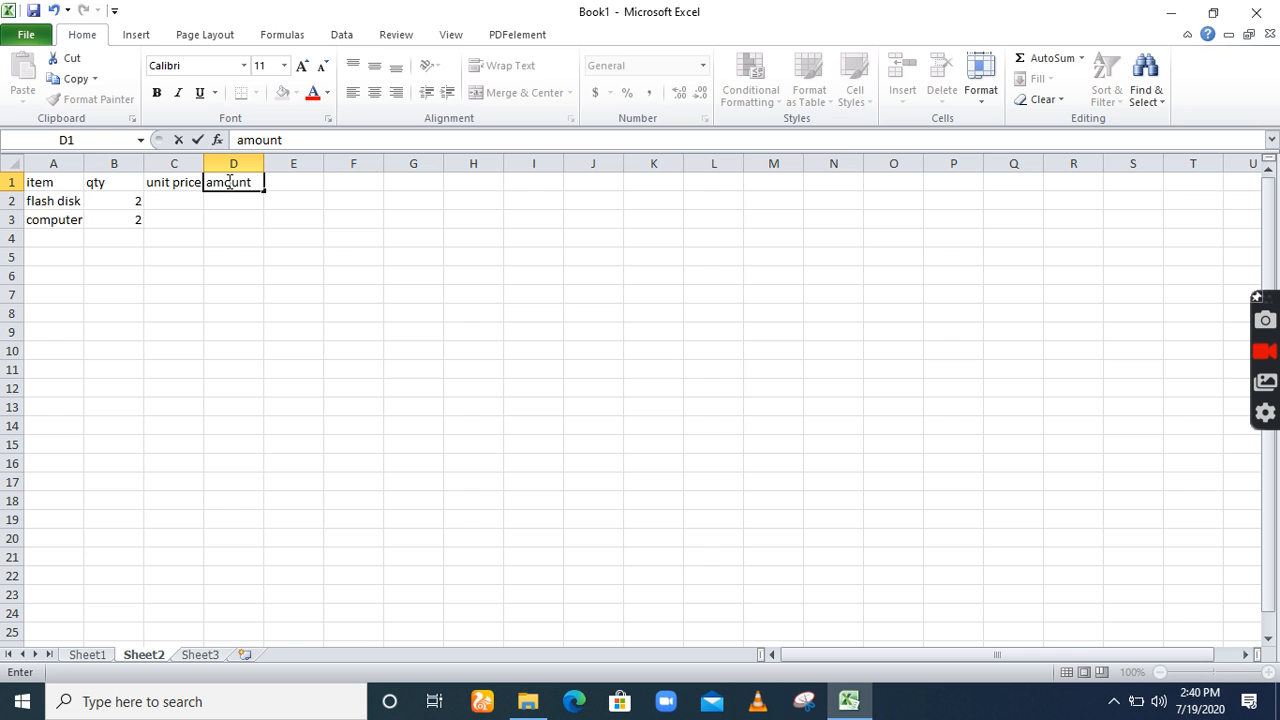
Enter the label "total" in B5, below the quantity column.
left_click(116, 254)
type("to")
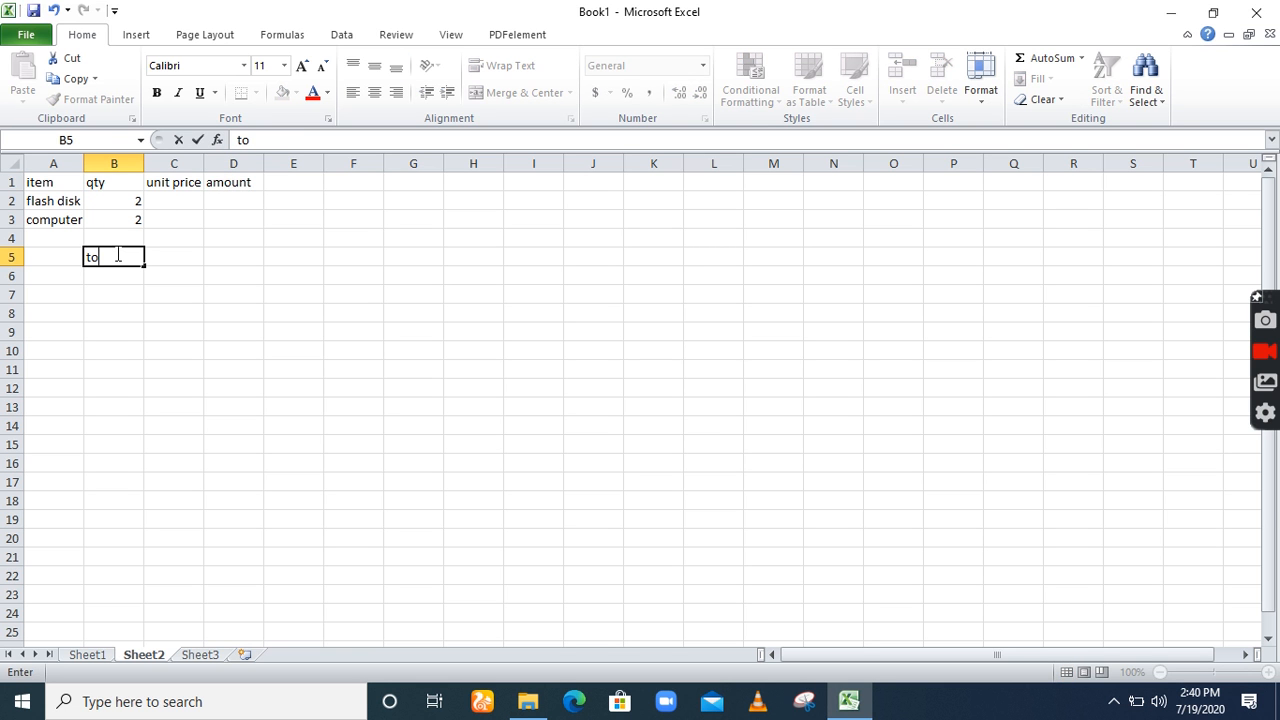
type("tal")
Replace the "amount" header in D1 with "total".
left_click(229, 184)
left_click(299, 142)
key("BackSpace")
key("BackSpace")
key("BackSpace")
key("BackSpace")
key("BackSpace")
key("BackSpace")
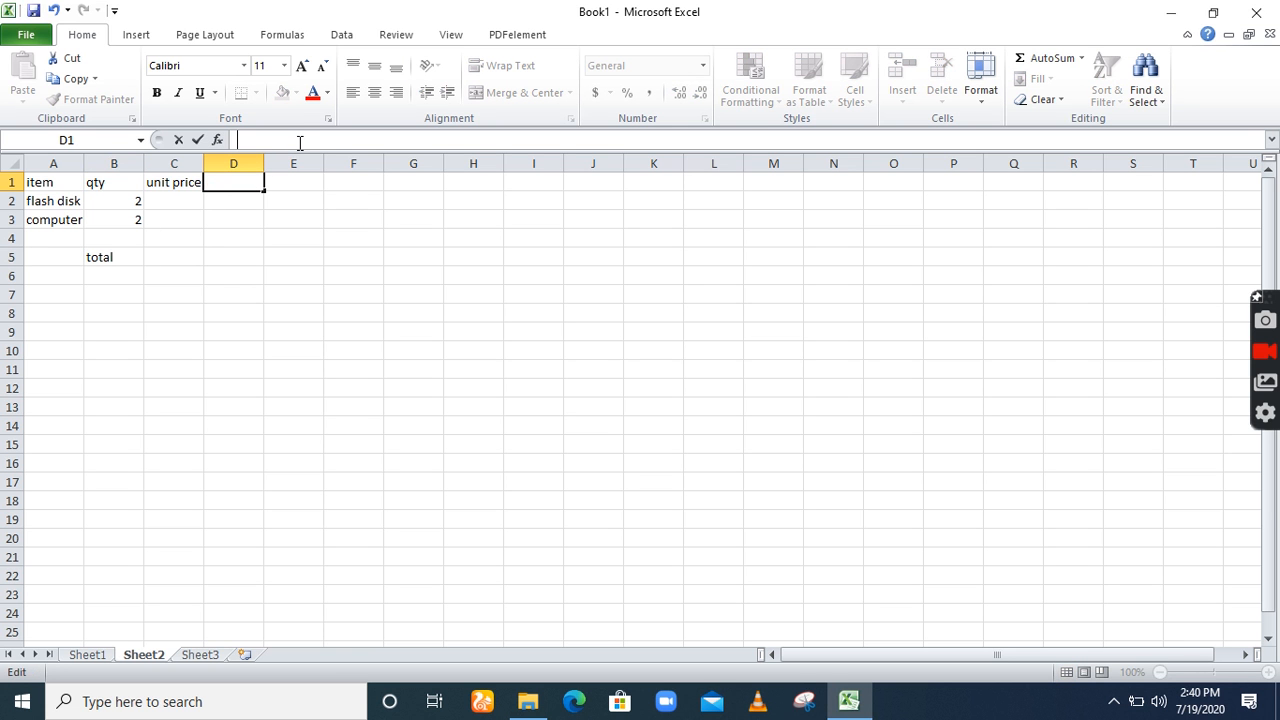
type("total")
Enter unit prices of 150 for the flash disk in C2 and 4000 for the computer in C3.
left_click(171, 201)
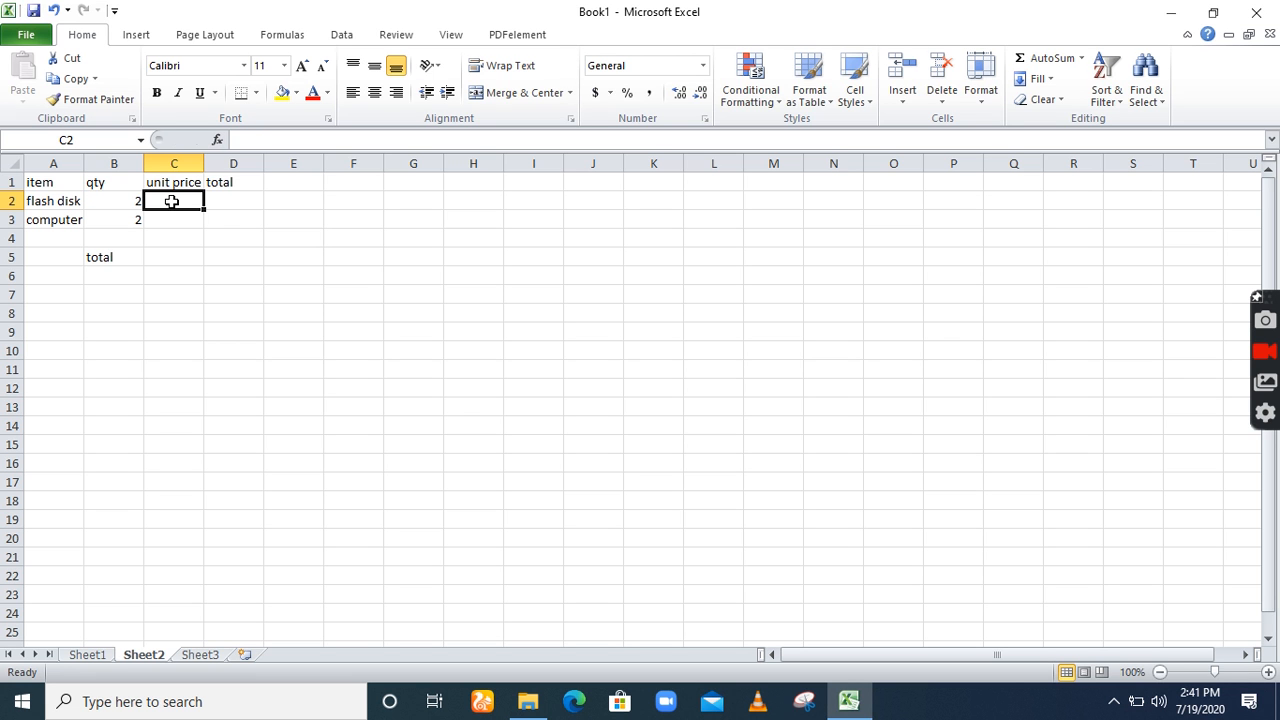
type("150")
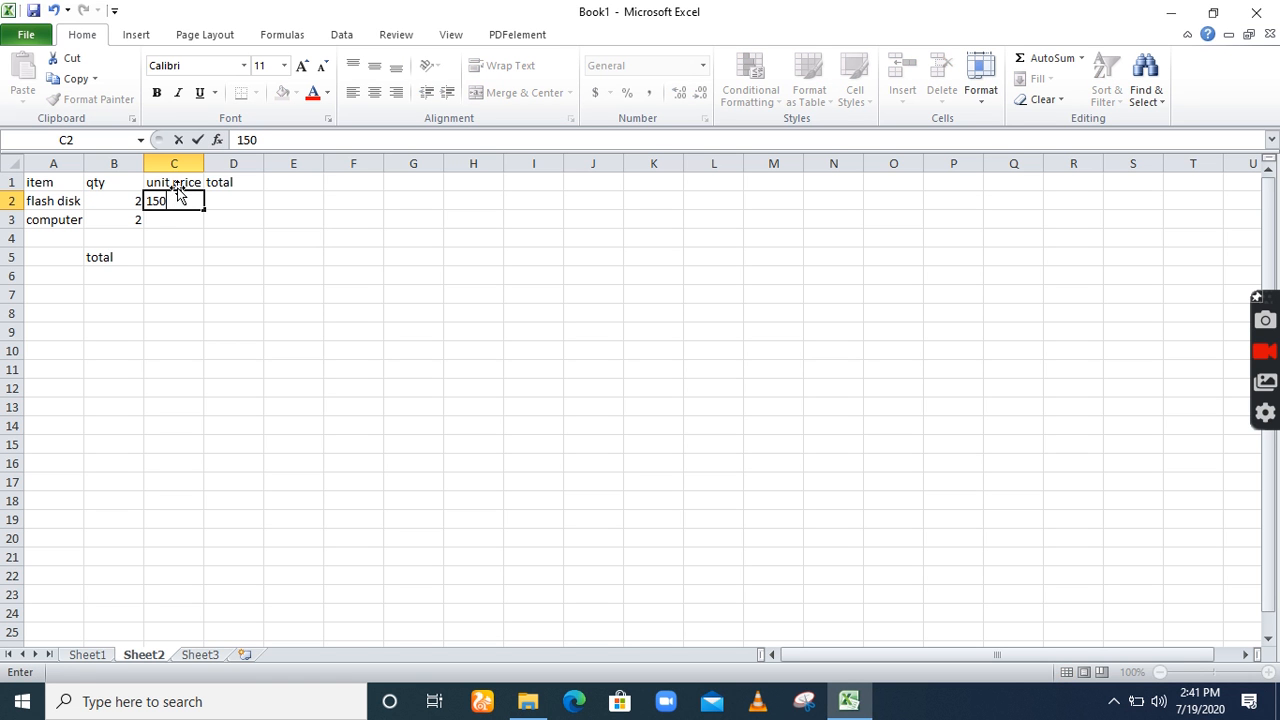
left_click(168, 219)
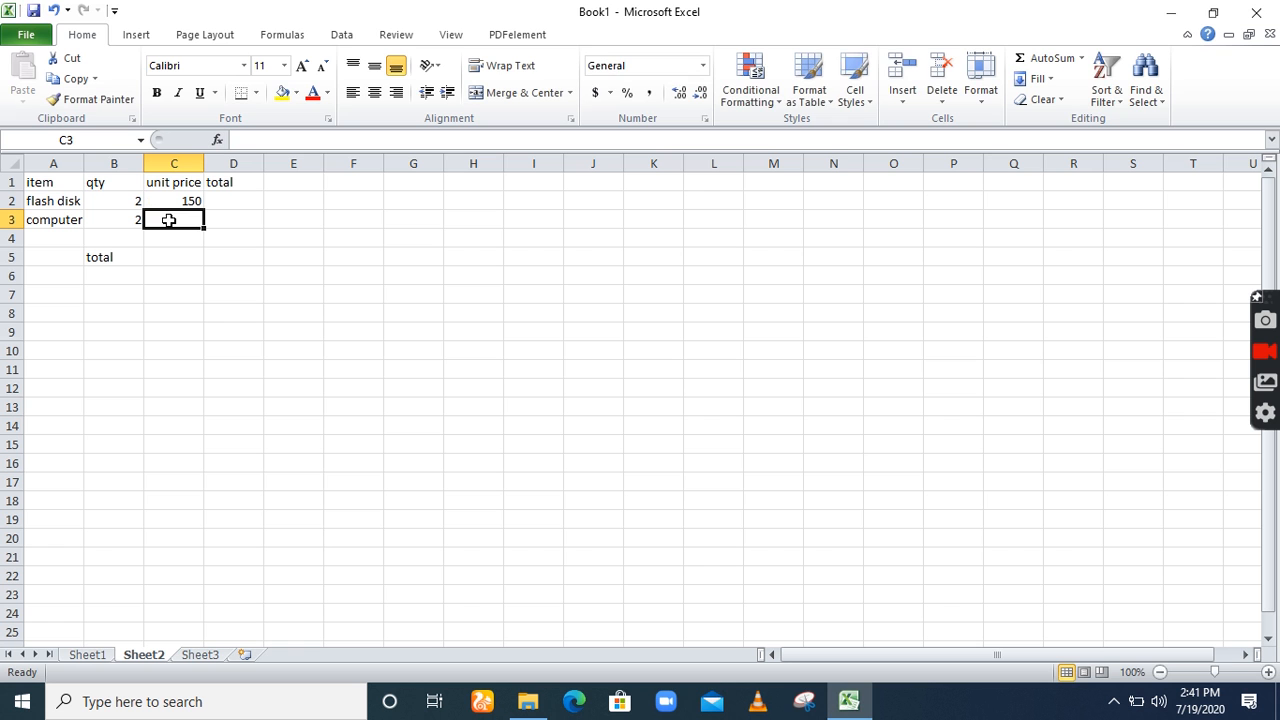
type("4000")
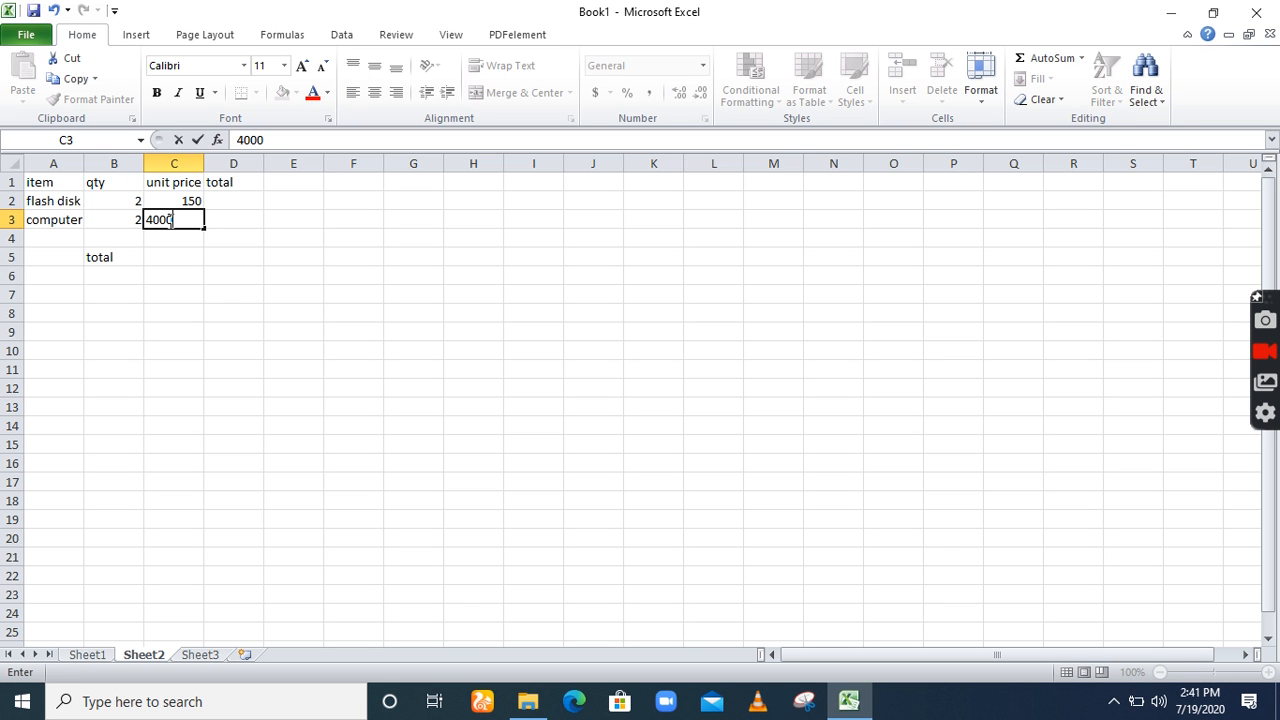
Calculate the flash disk total in D2 by multiplying quantity by unit price with the formula =B2*C2.
left_click(218, 201)
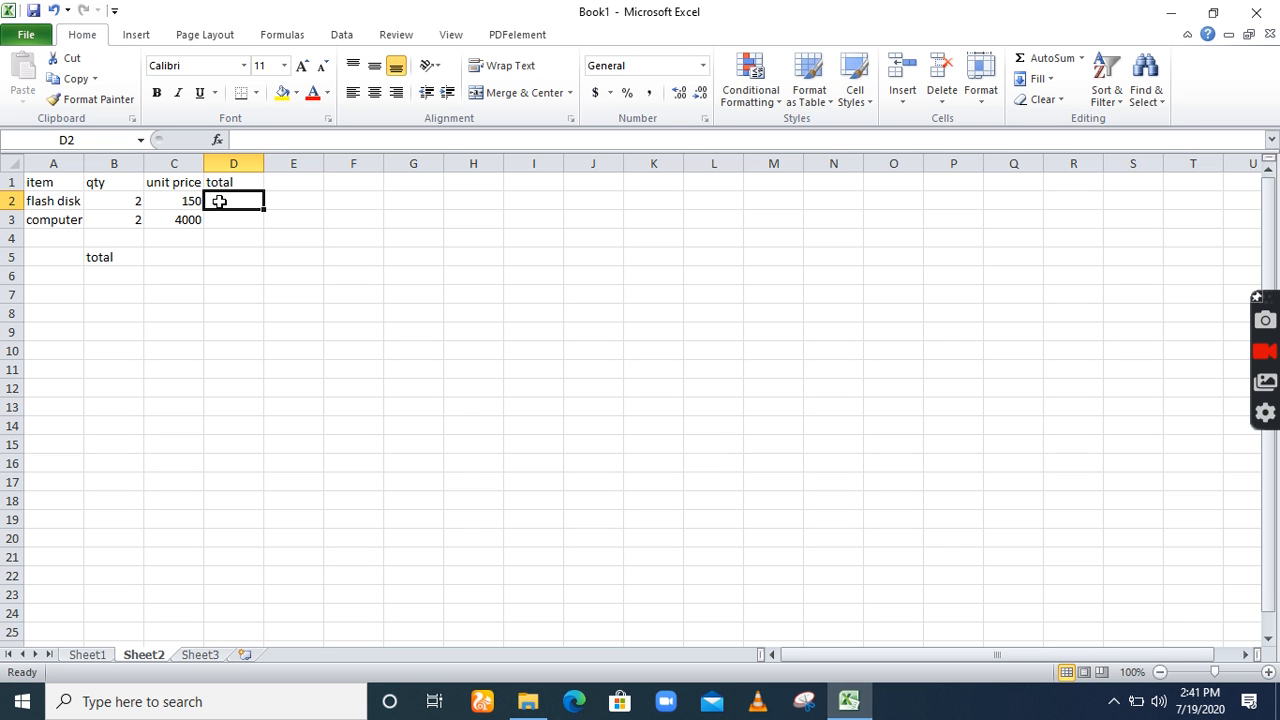
type("=")
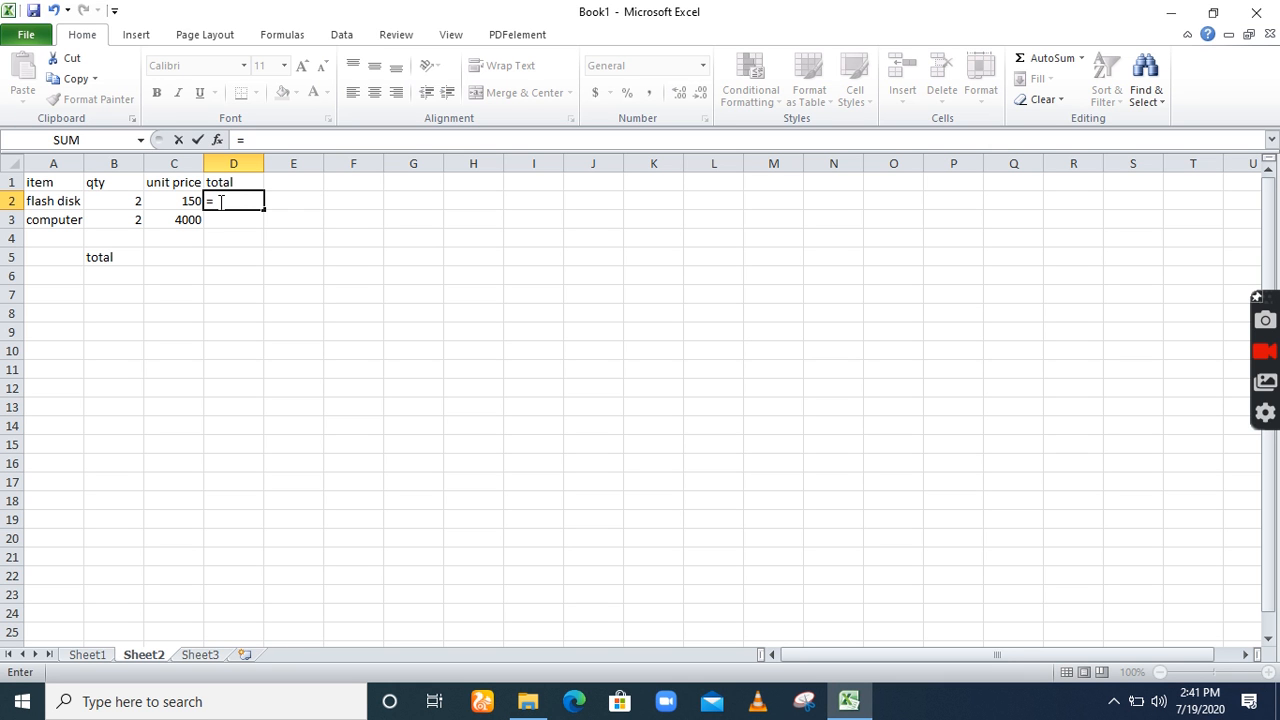
left_click(128, 203)
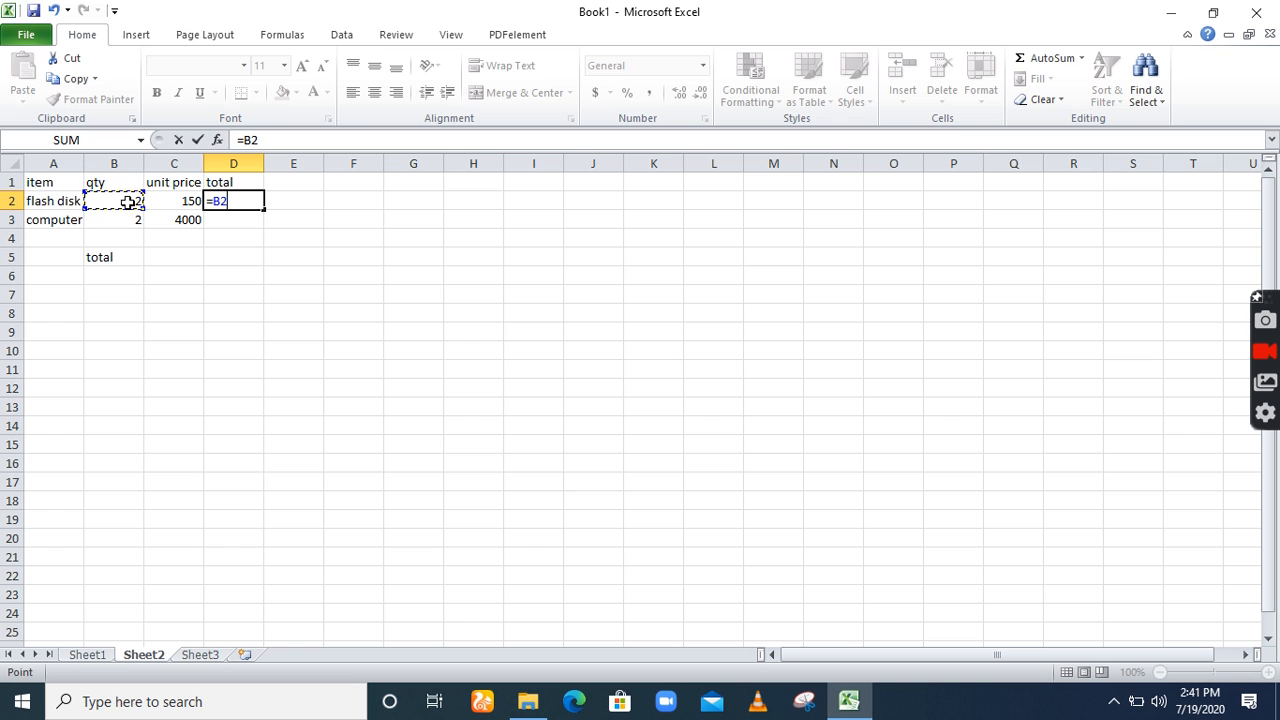
type("*")
left_click(189, 202)
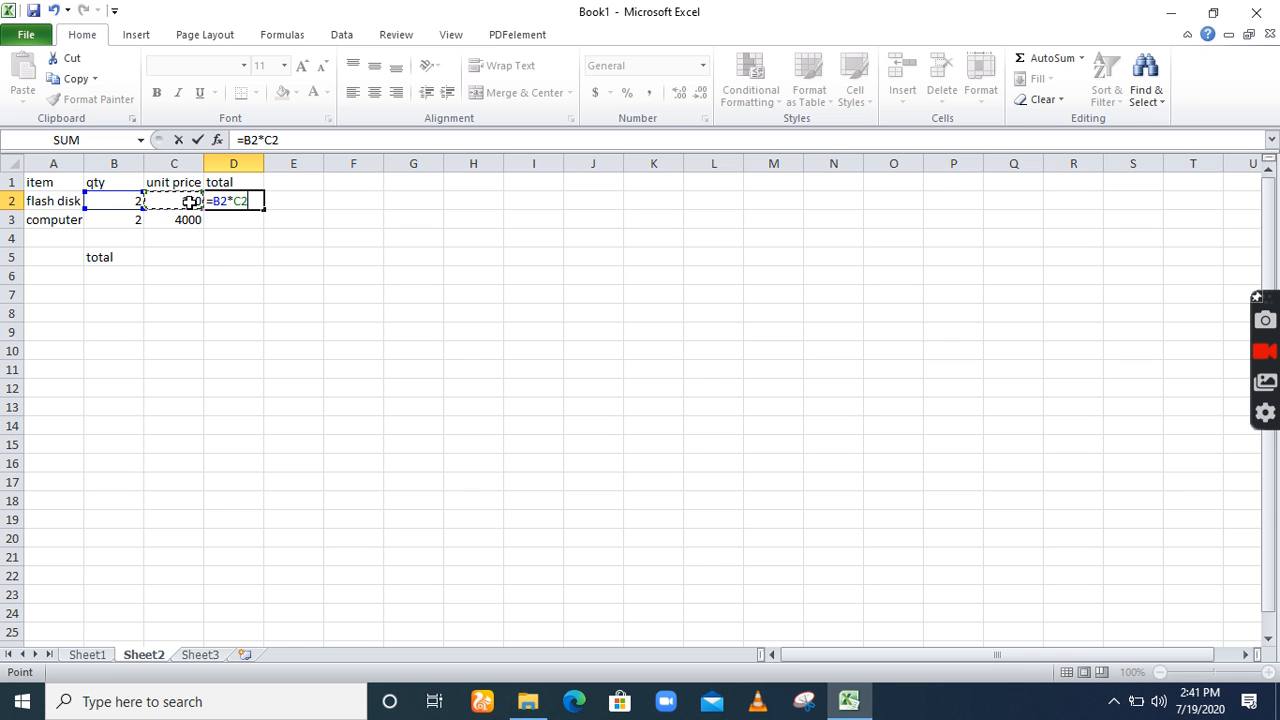
key("Return")
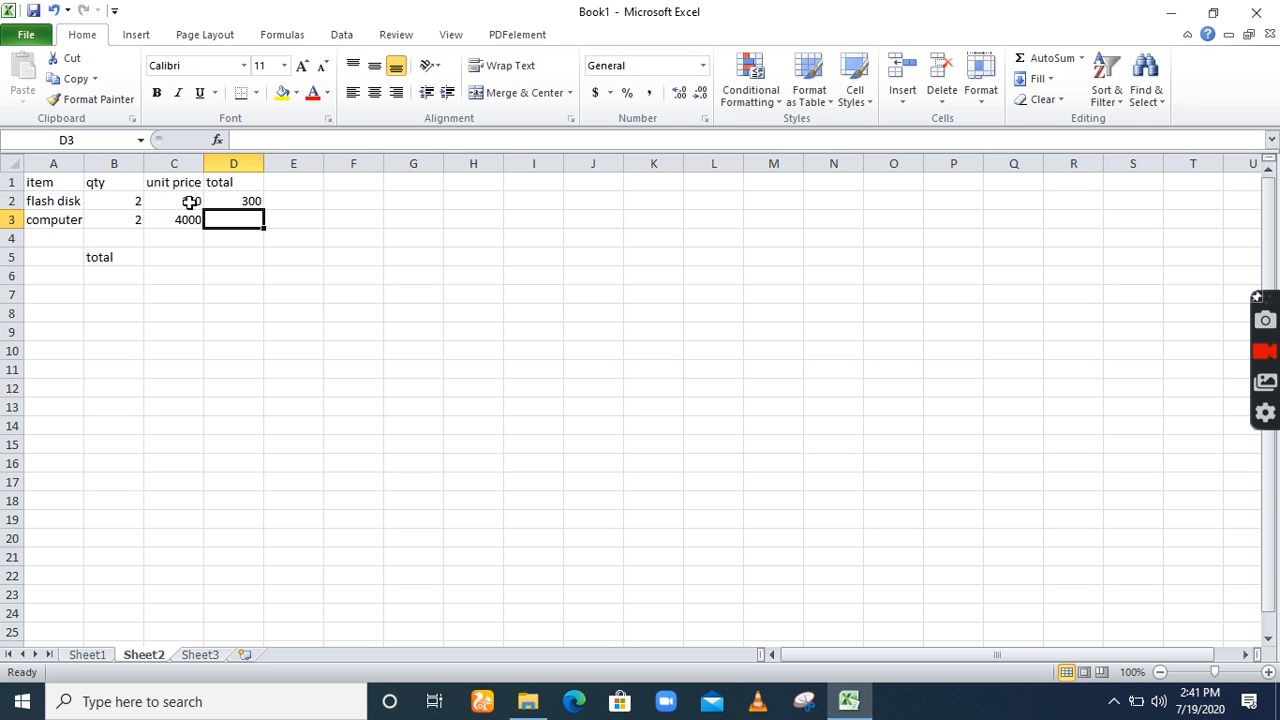
Fill the multiplication formula from D2 down to D3 for the computer row.
left_click(215, 201)
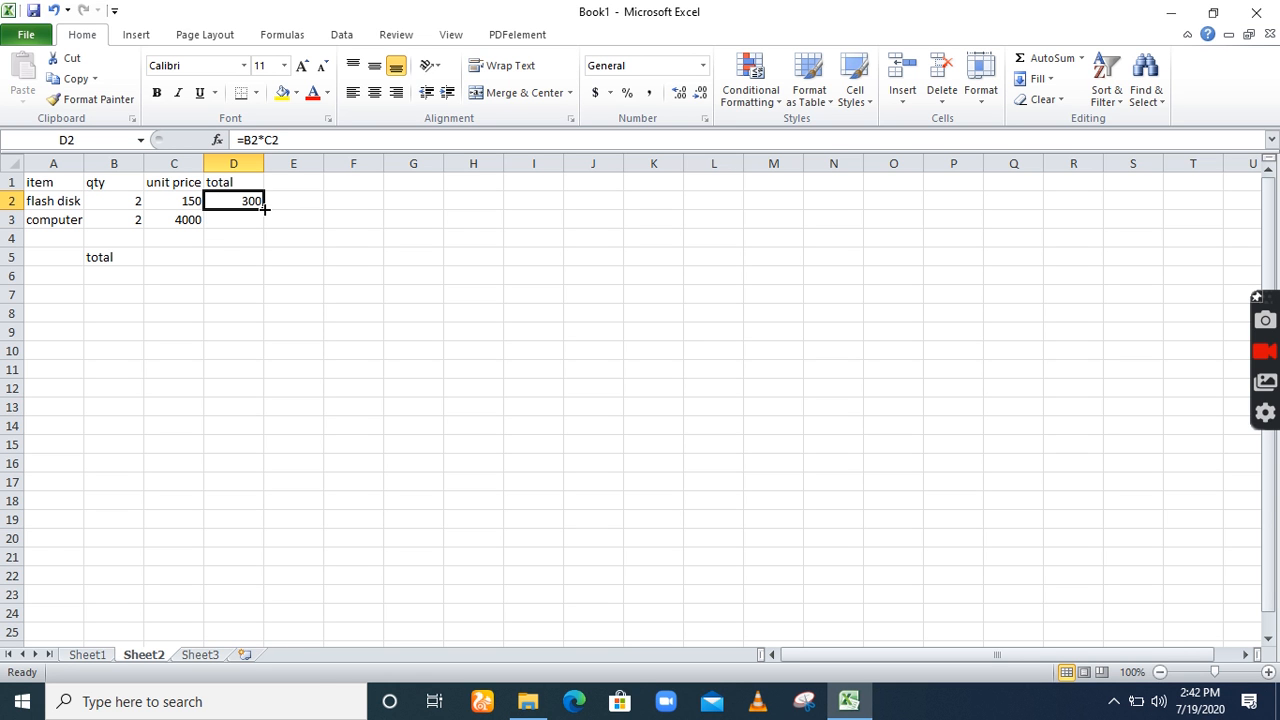
left_click_drag(264, 209, 264, 226)
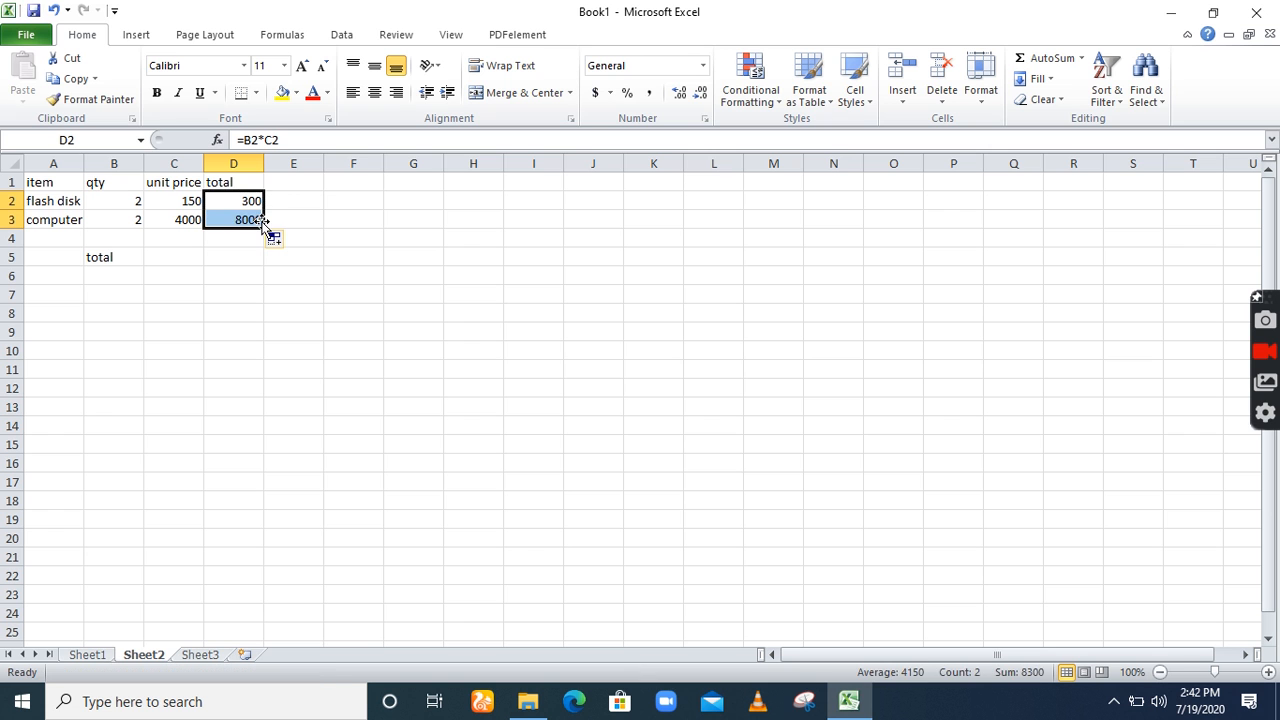
left_click(230, 218)
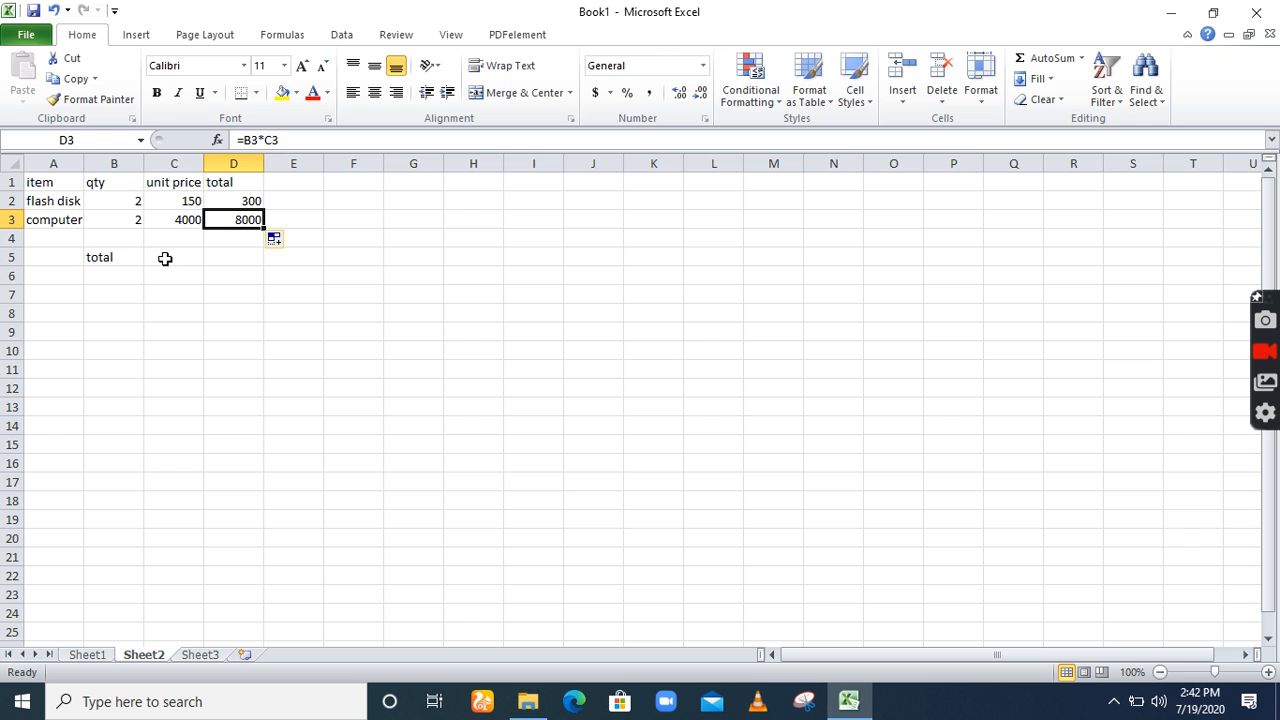
Add up both item totals in D5 with the formula =SUM(D2:D3).
left_click(240, 256)
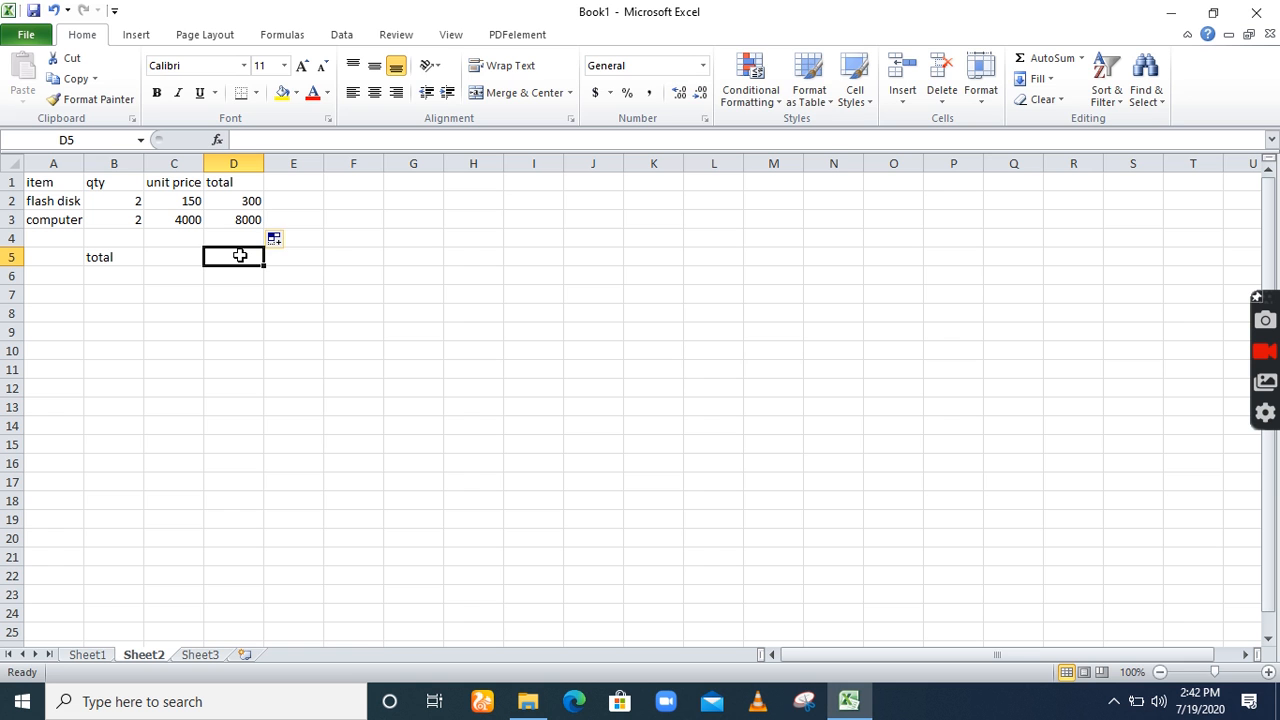
type("=")
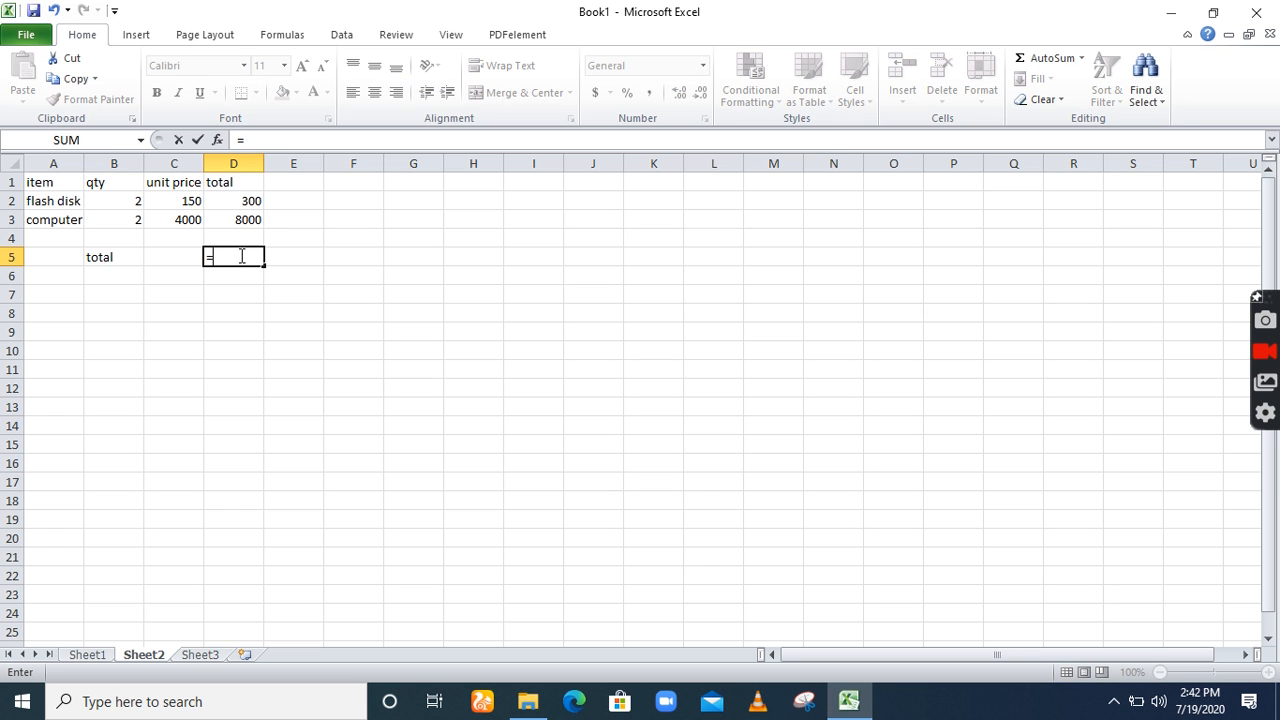
type("s")
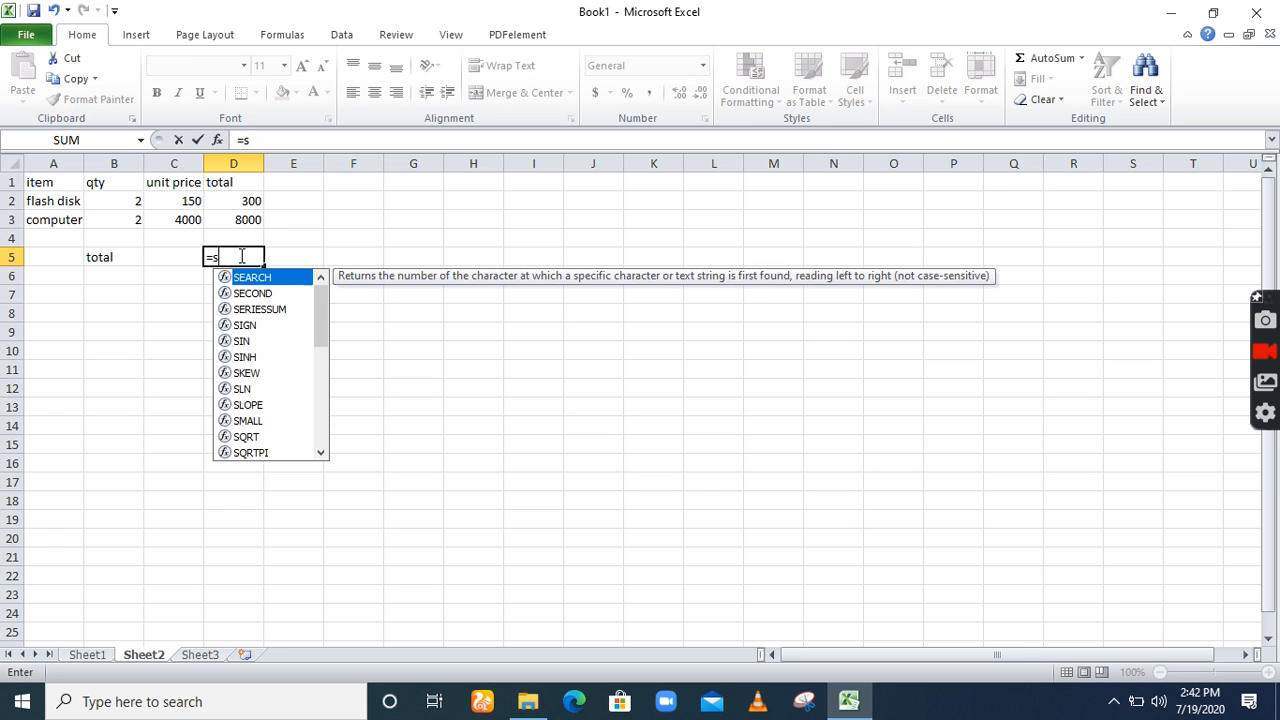
type("um(")
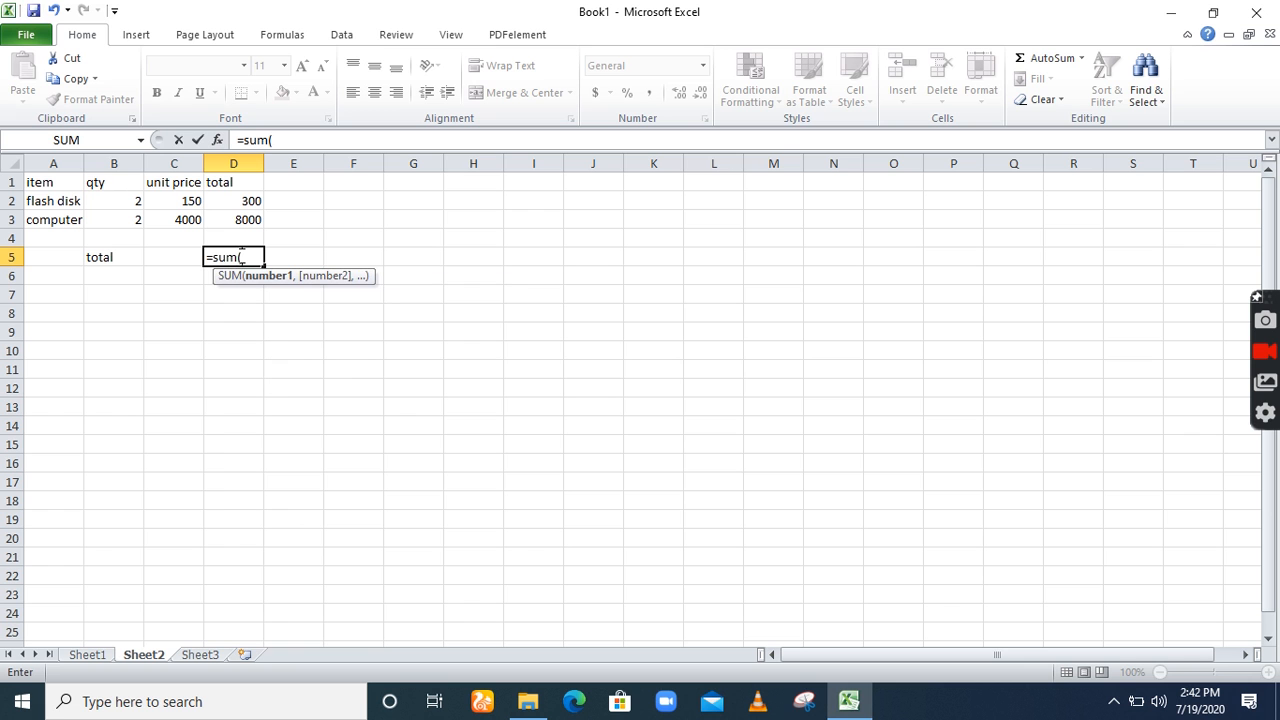
left_click(232, 200)
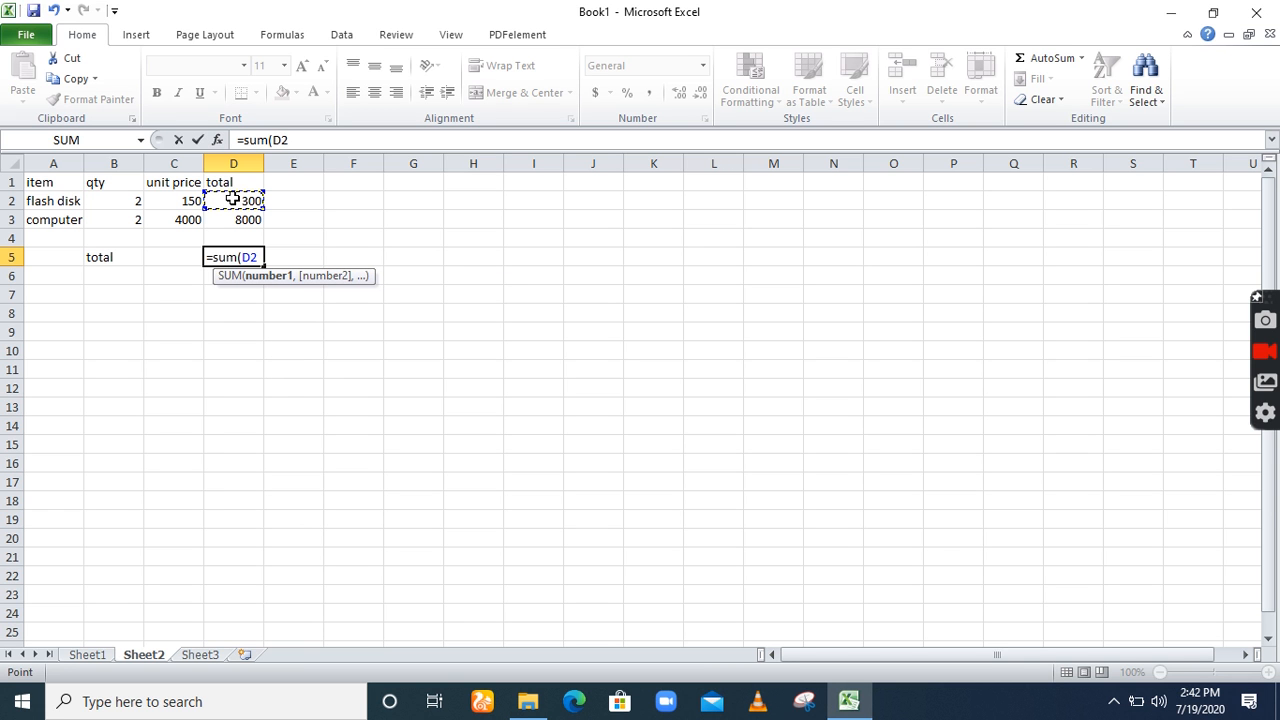
left_click_drag(232, 203, 232, 216)
type(")")
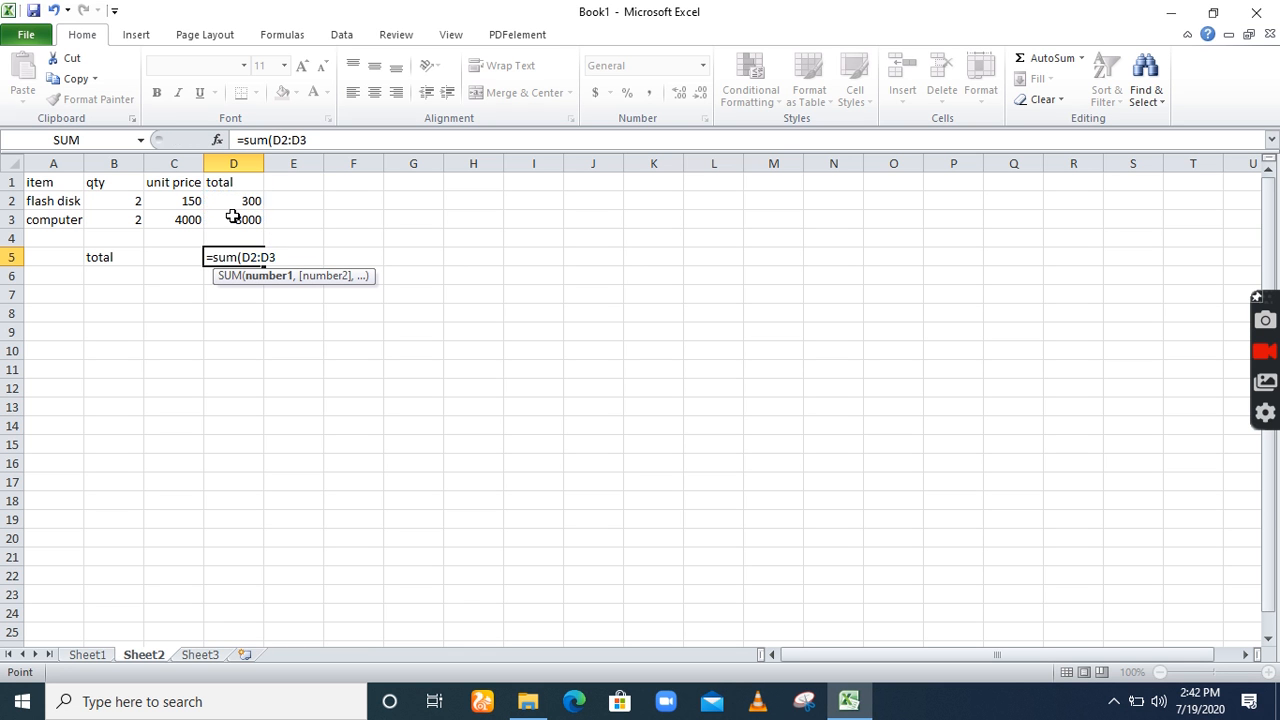
key("ctrl+Return")
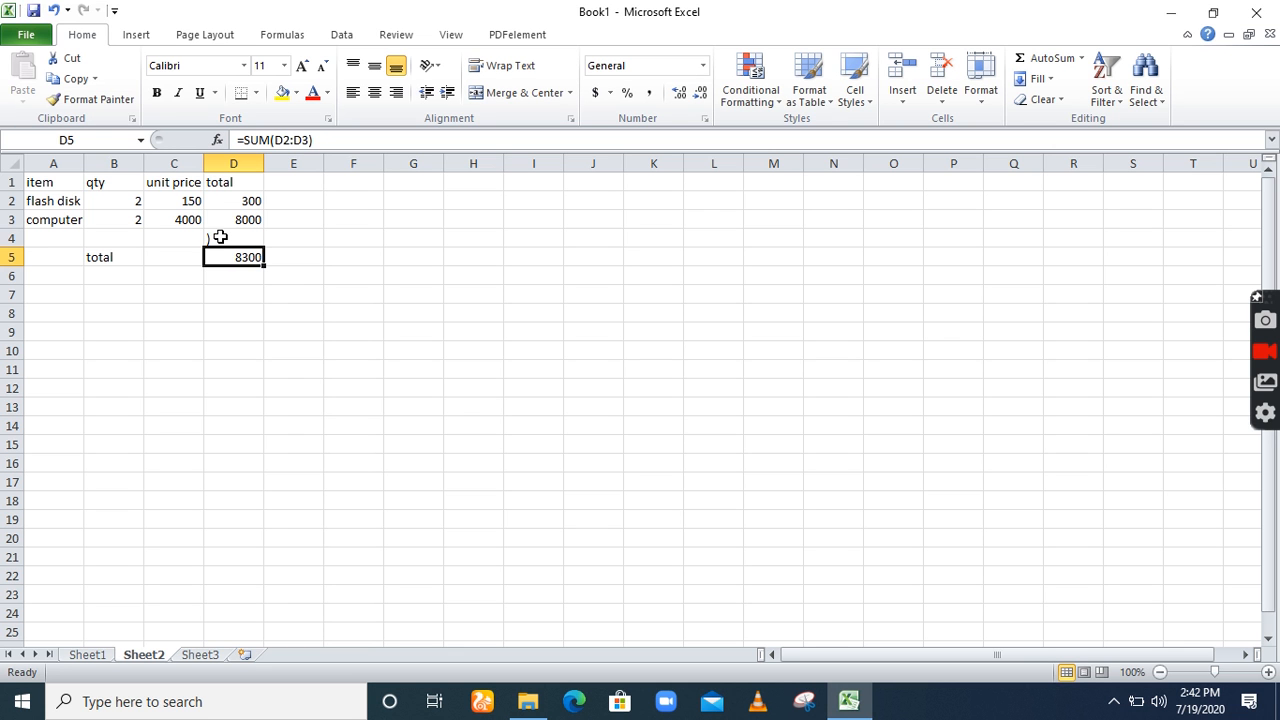
left_click(219, 237)
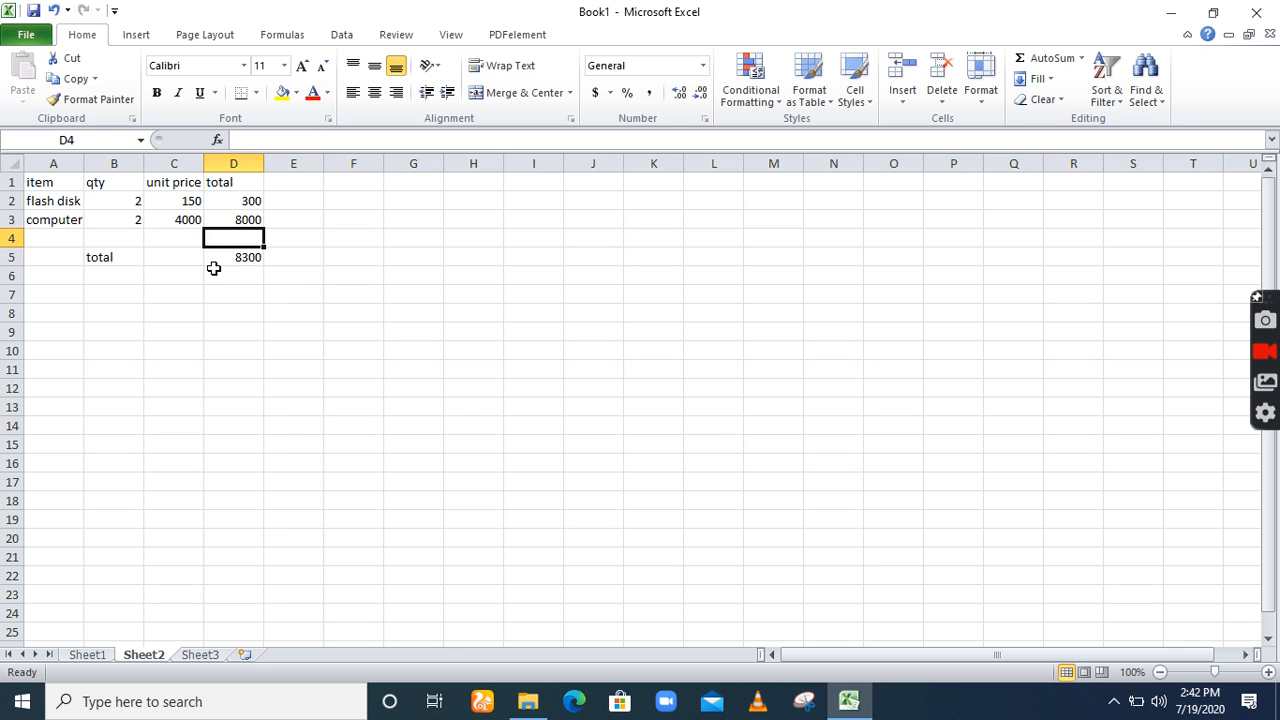
left_click(211, 262)
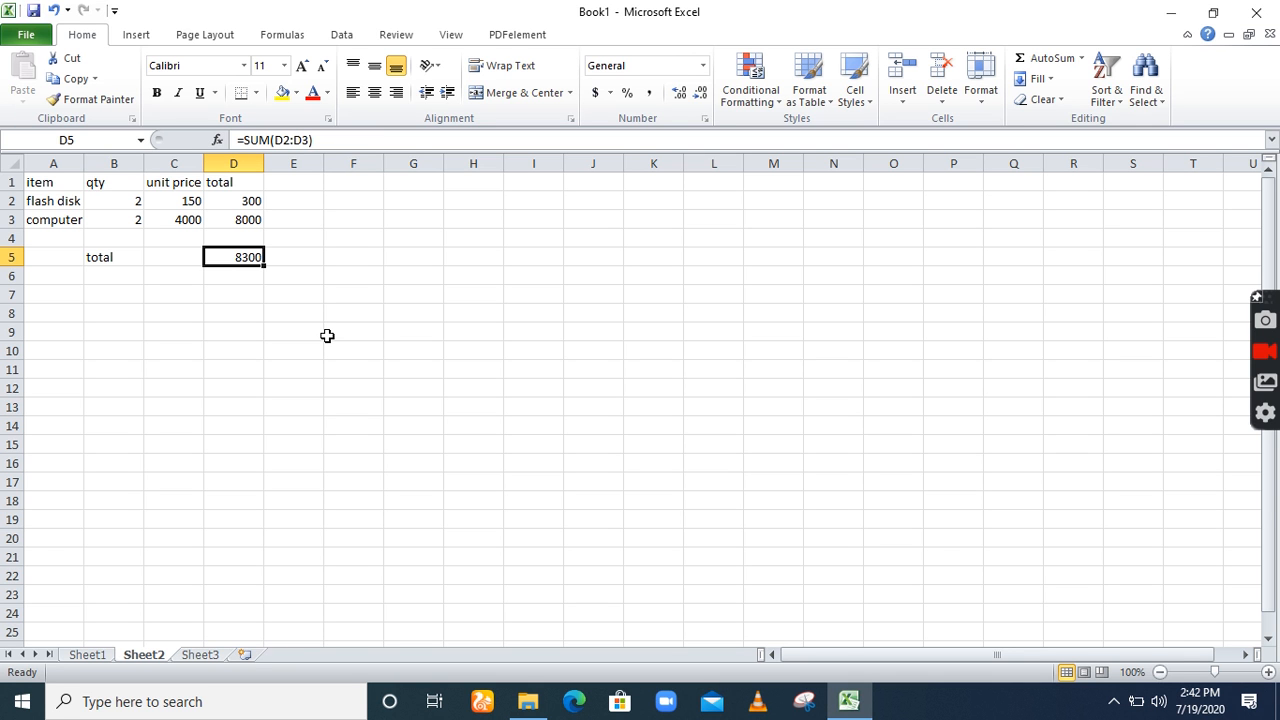
Clear the "total" label in B5 and the SUM formula in D5.
left_click(103, 256)
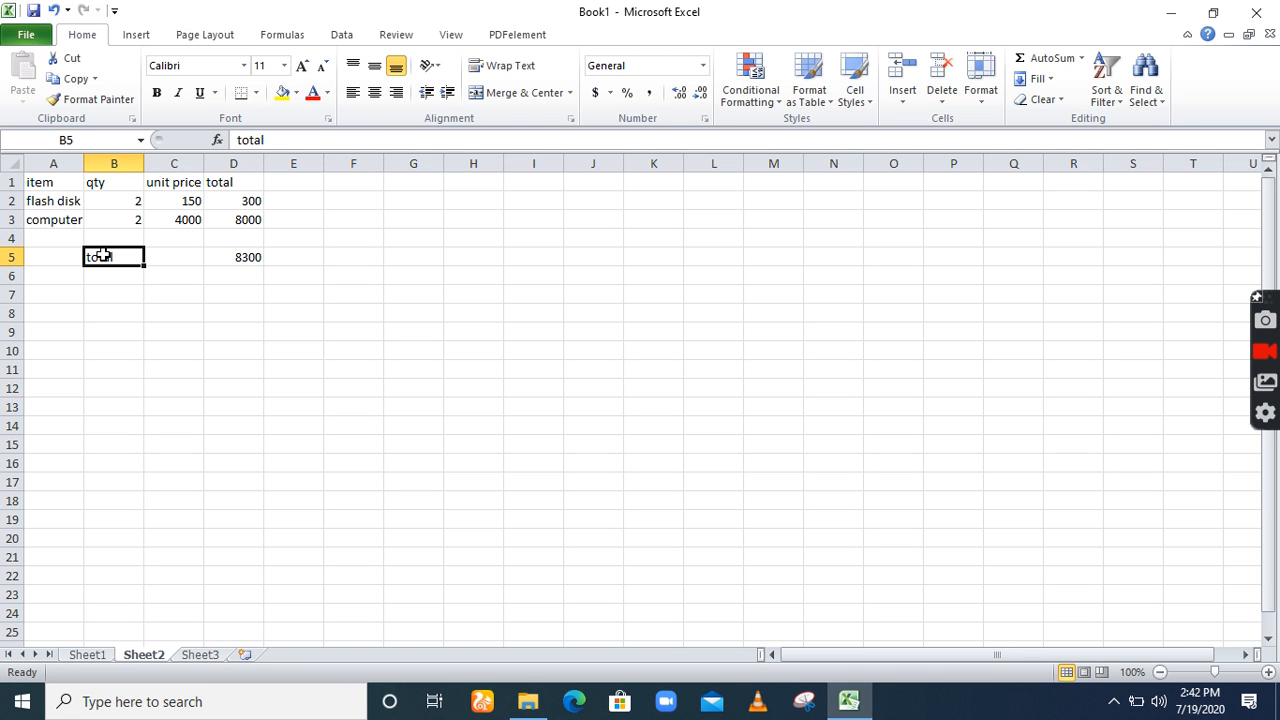
key("Delete")
left_click(221, 257)
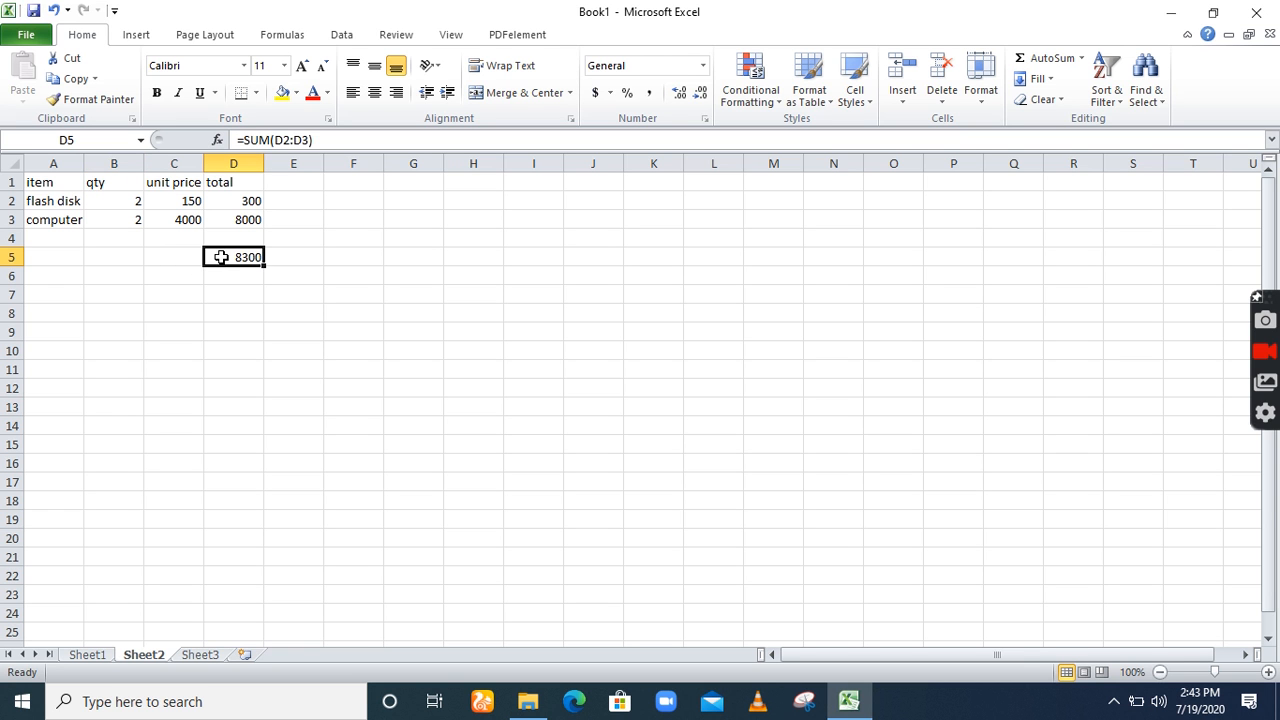
key("Delete")
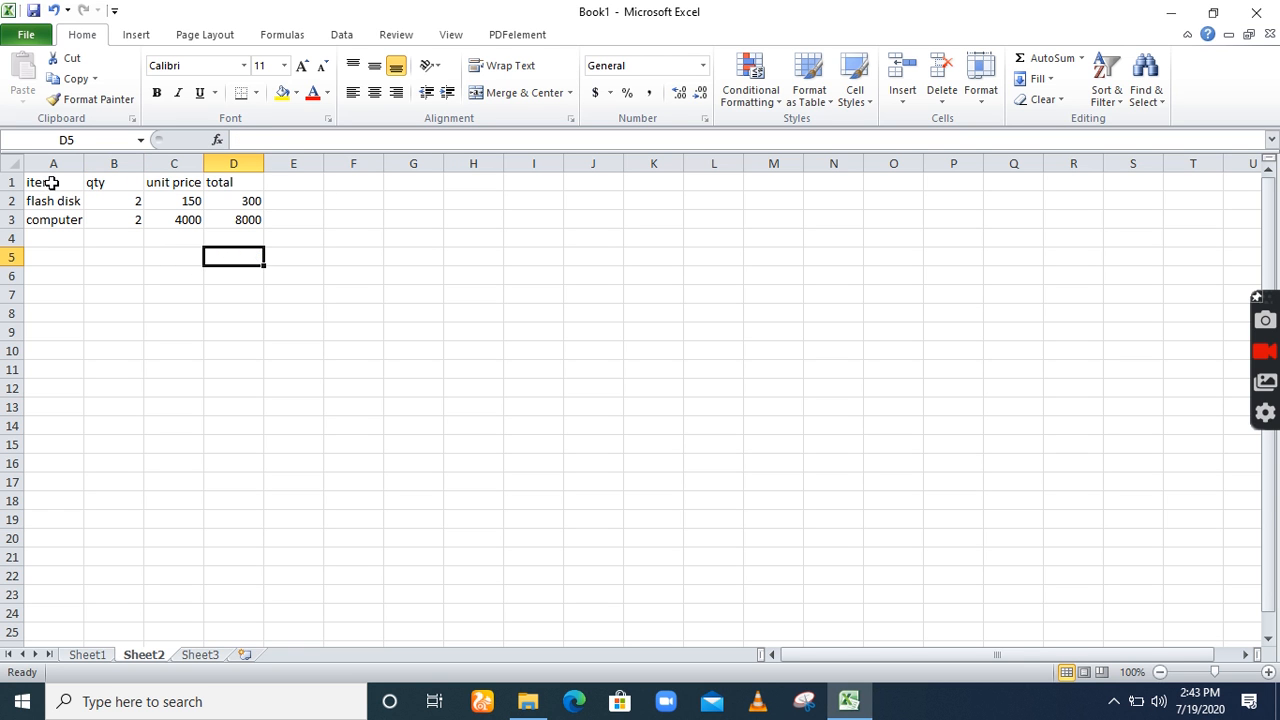
Bring up the commands for inserting charts, tables and other objects on Sheet2.
left_click_drag(42, 181, 223, 214)
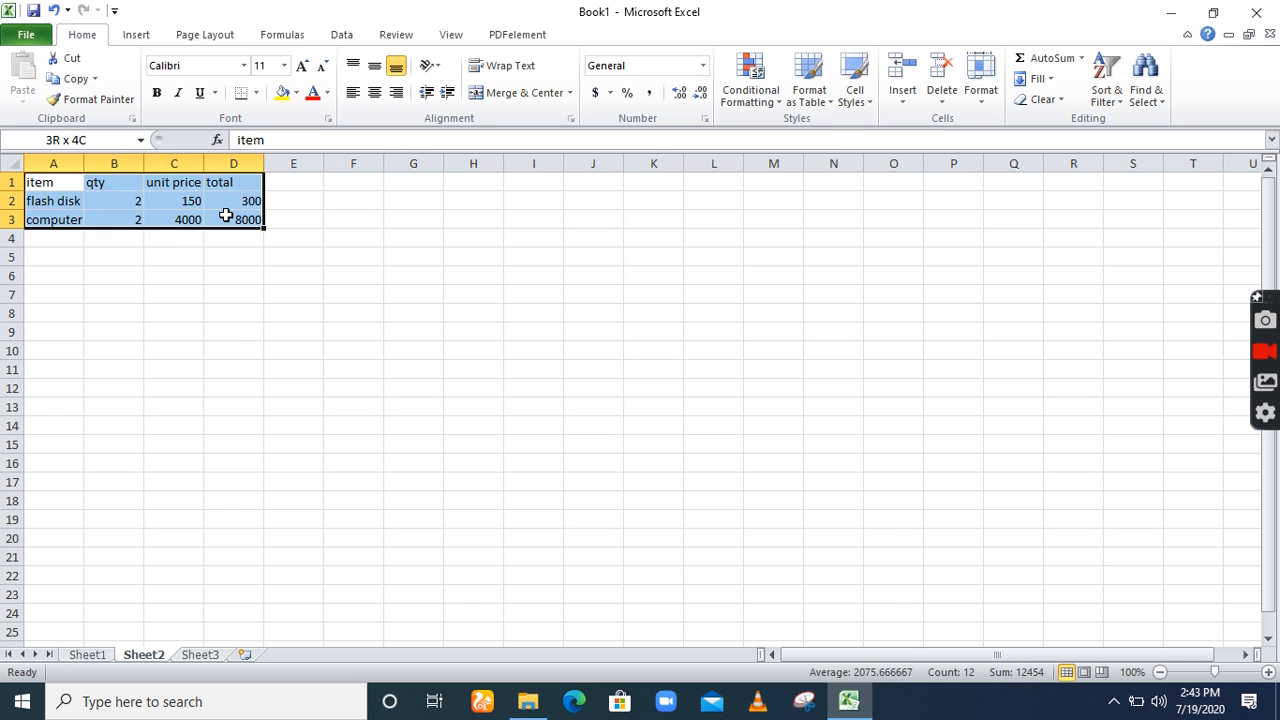
left_click(214, 277)
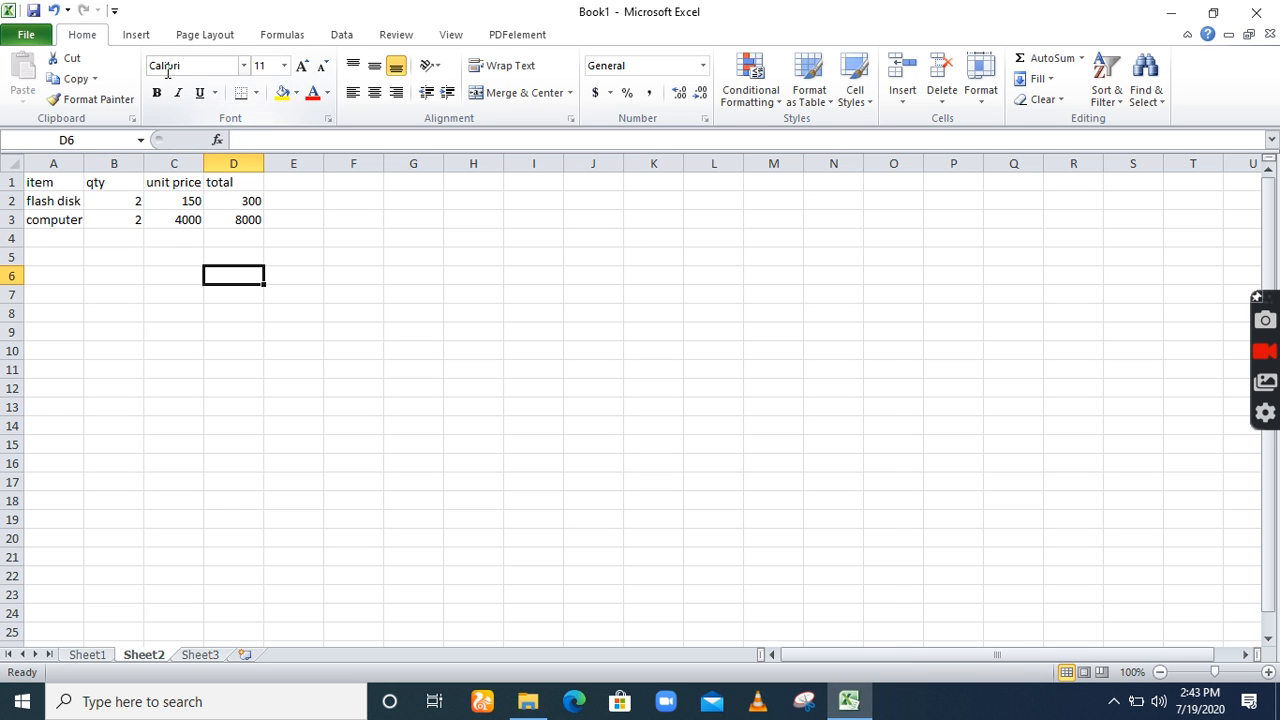
left_click(135, 35)
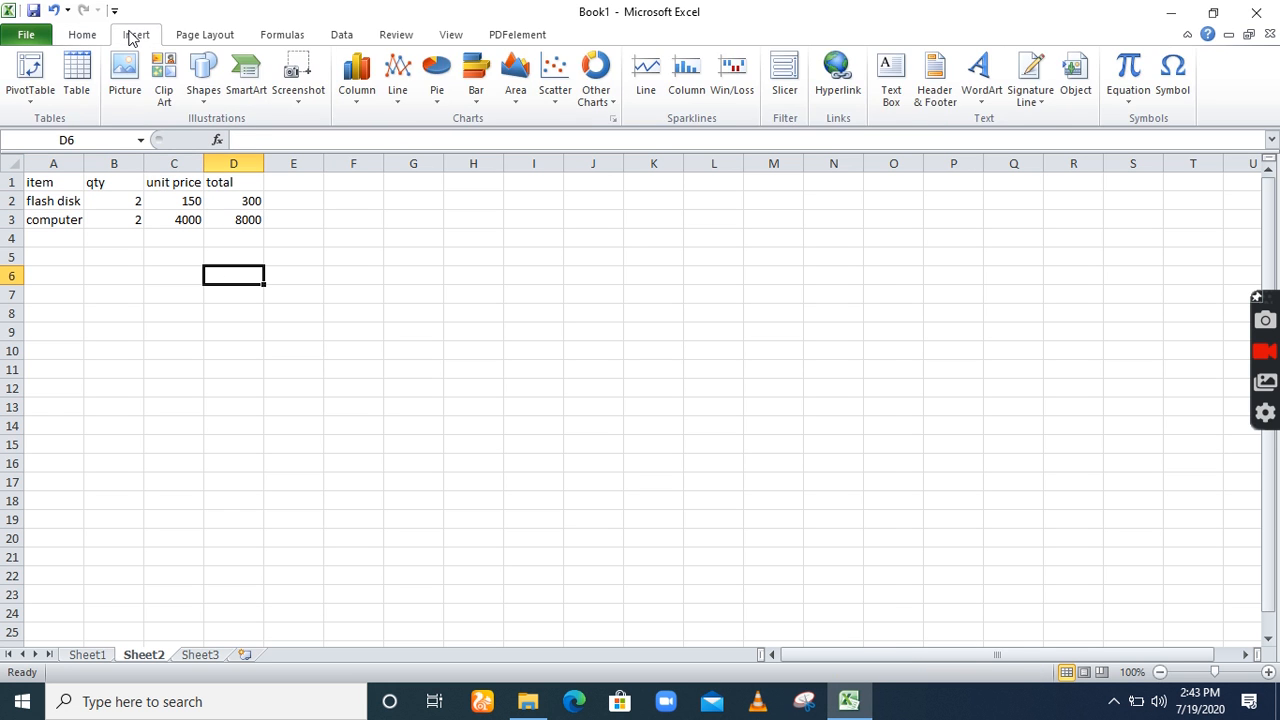